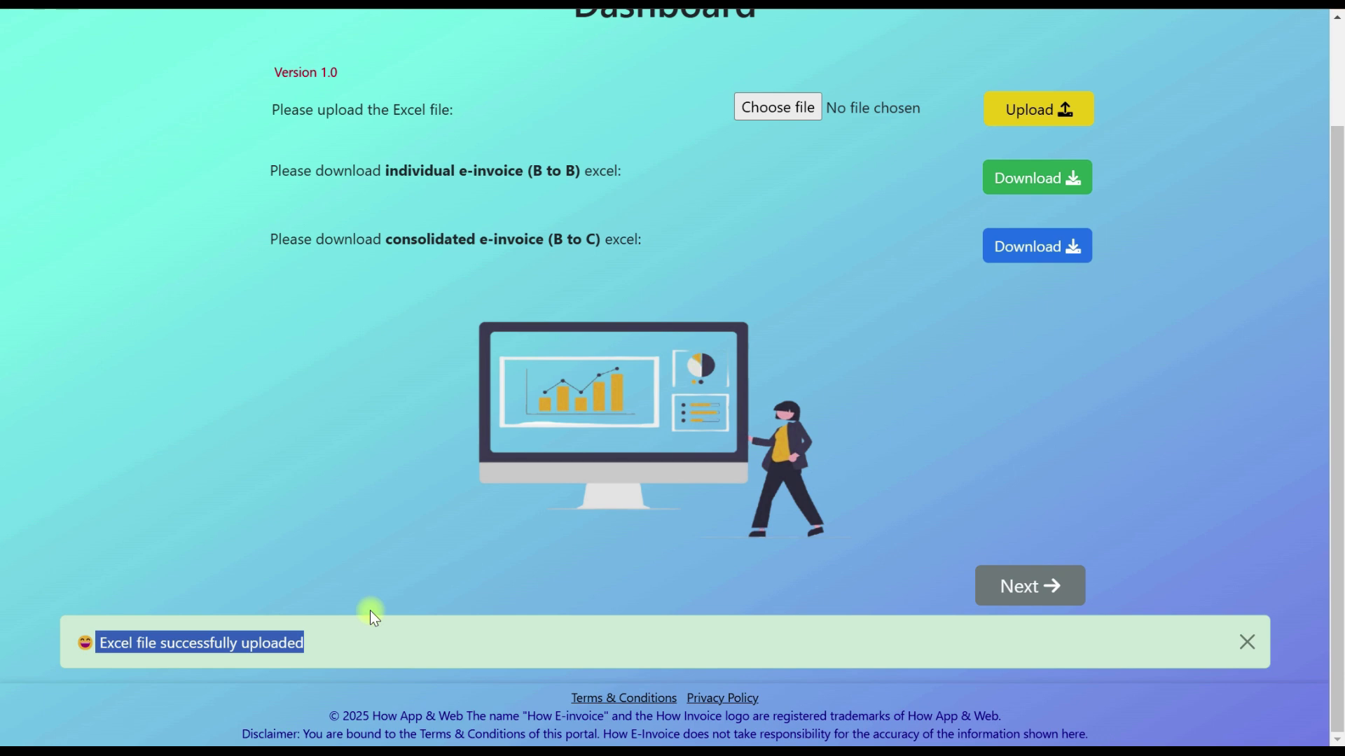
Continue from the dashboard, review the supplier details, and proceed to the buyer form.
{"action": "left_click", "coordinate": [1007, 592]}
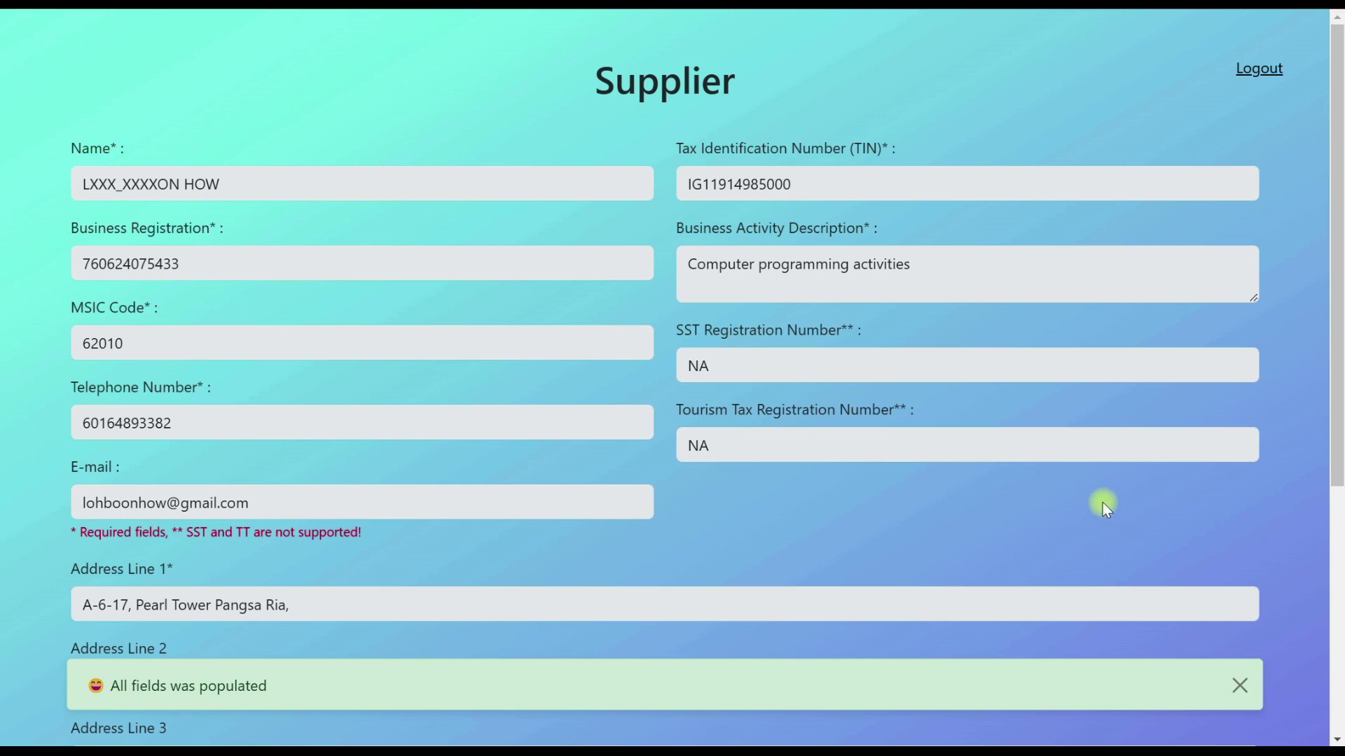
{"action": "scroll", "coordinate": [1102, 502], "scroll_direction": "down", "scroll_amount": 3}
{"action": "scroll", "coordinate": [1102, 502], "scroll_direction": "down", "scroll_amount": 3}
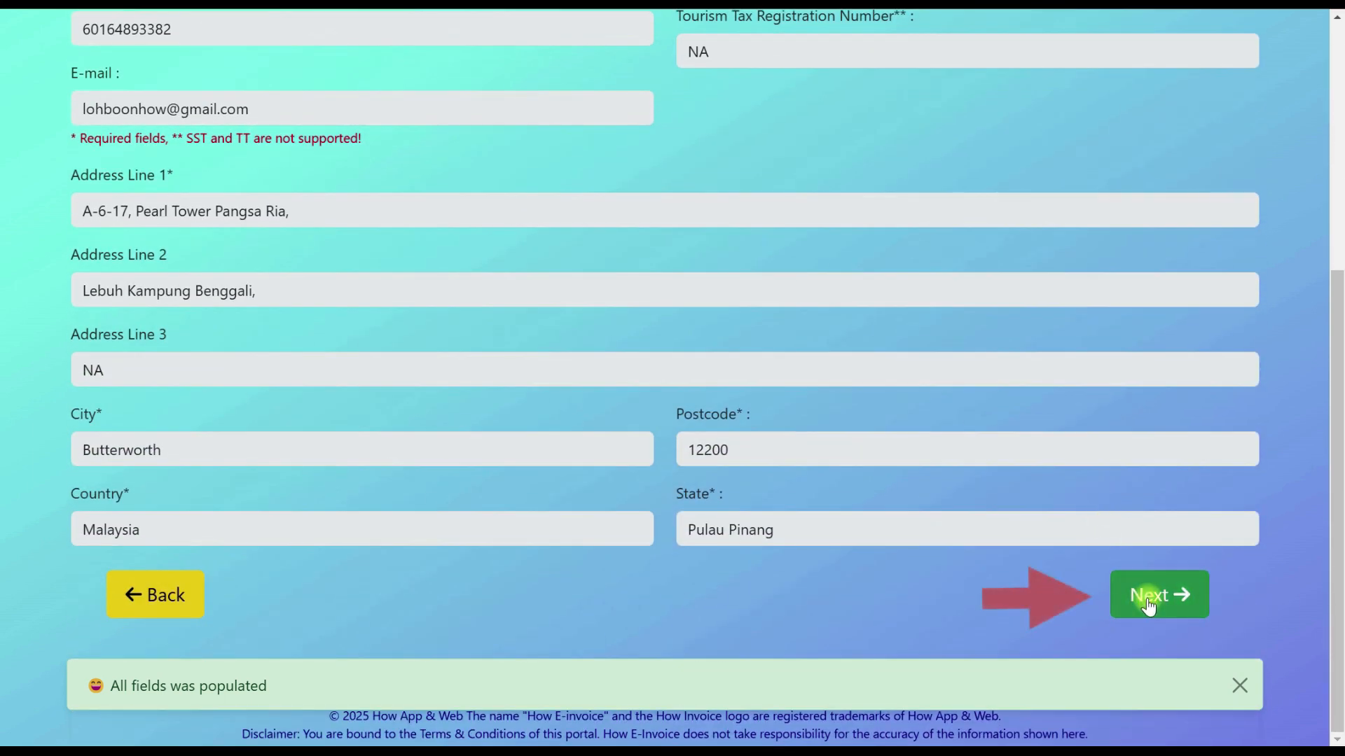
{"action": "left_click", "coordinate": [1147, 598]}
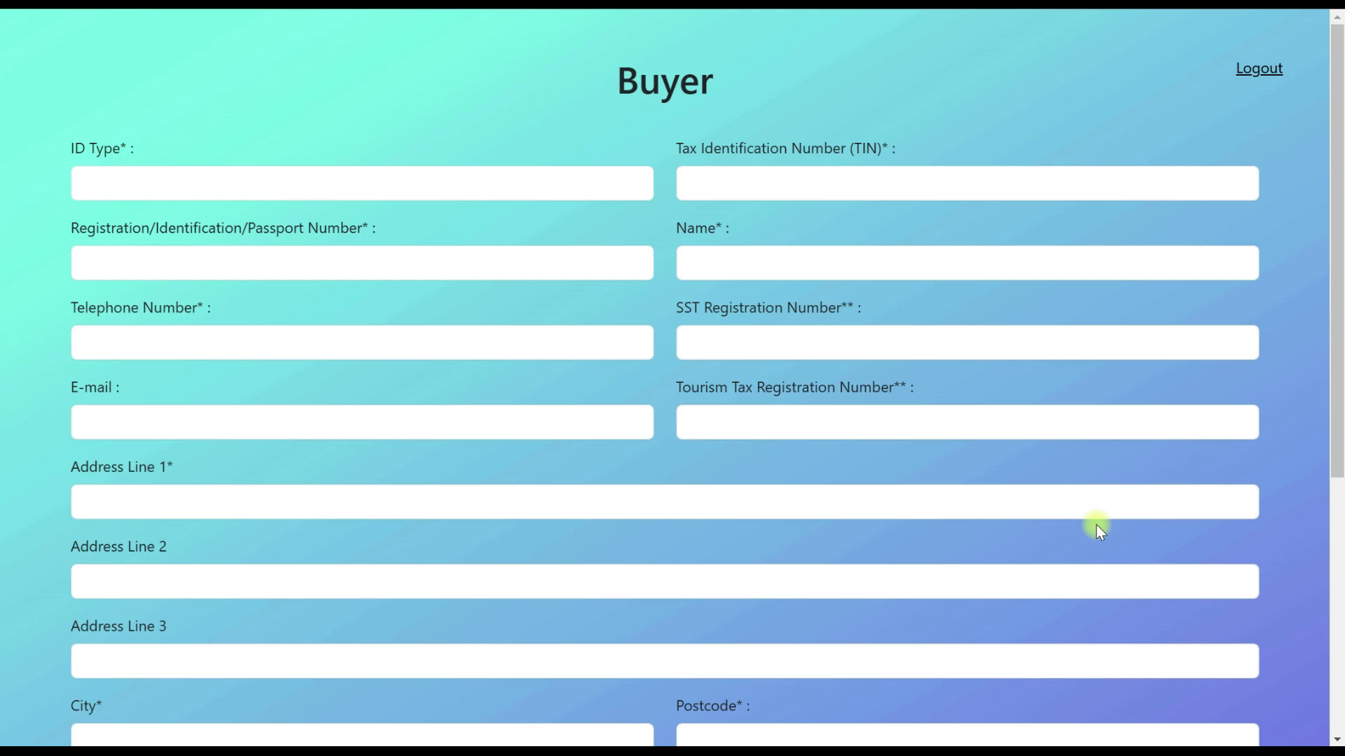
Search for the buyer by the alias "ckt" to fill in the buyer form.
{"action": "scroll", "coordinate": [1098, 530], "scroll_direction": "down", "scroll_amount": 4}
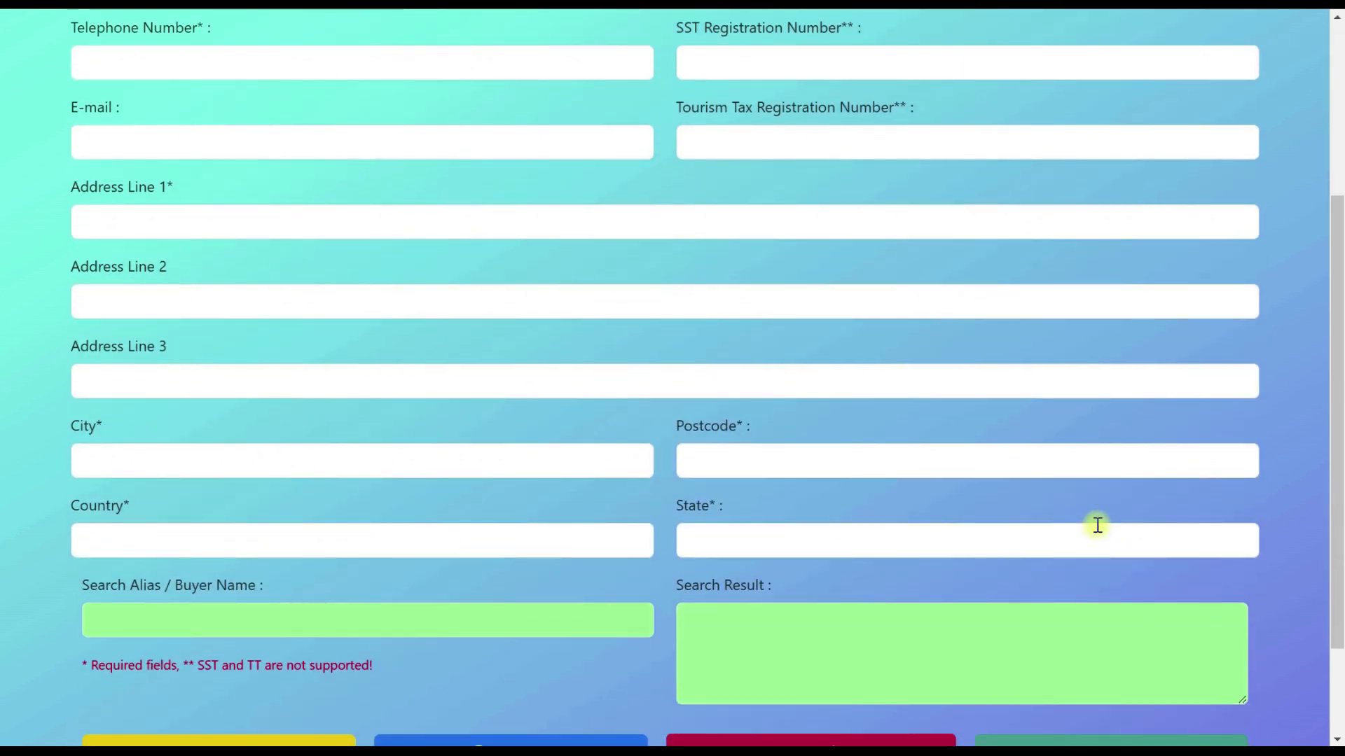
{"action": "scroll", "coordinate": [1097, 525], "scroll_direction": "down", "scroll_amount": 1}
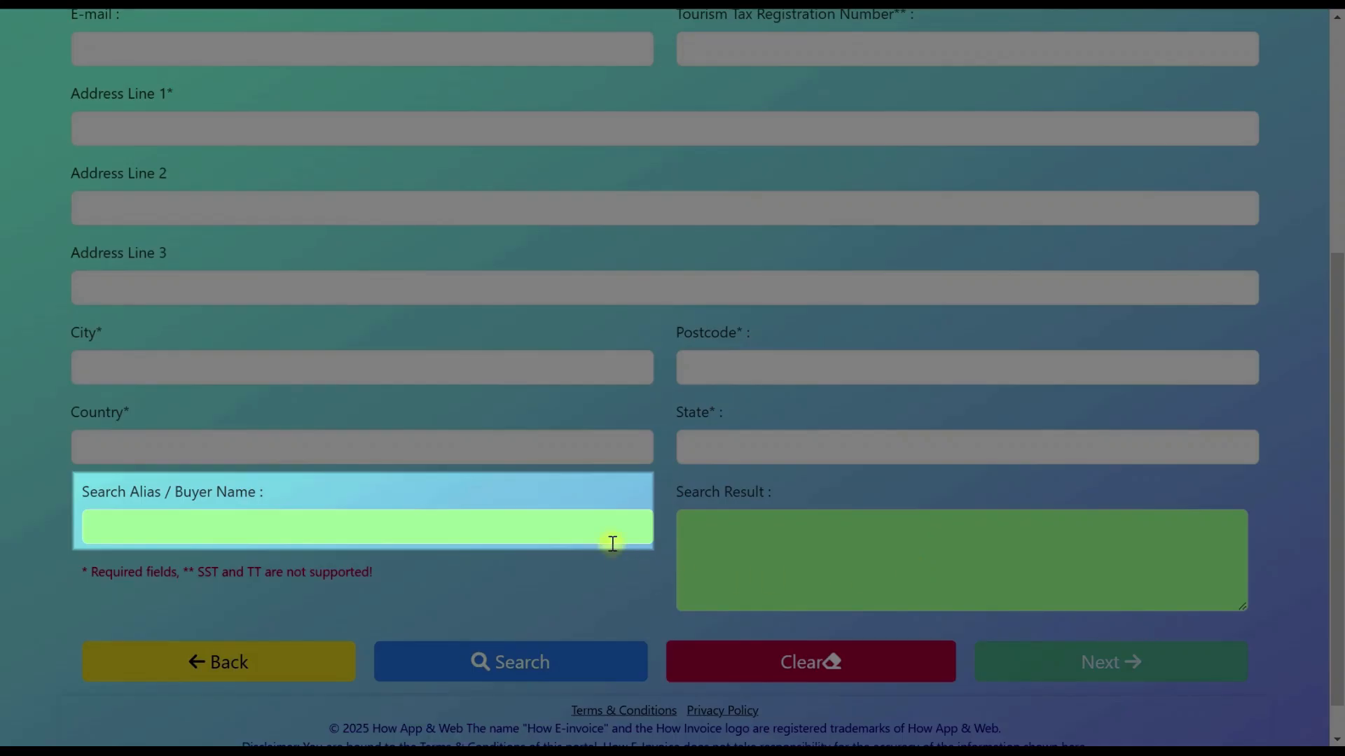
{"action": "left_click", "coordinate": [607, 533]}
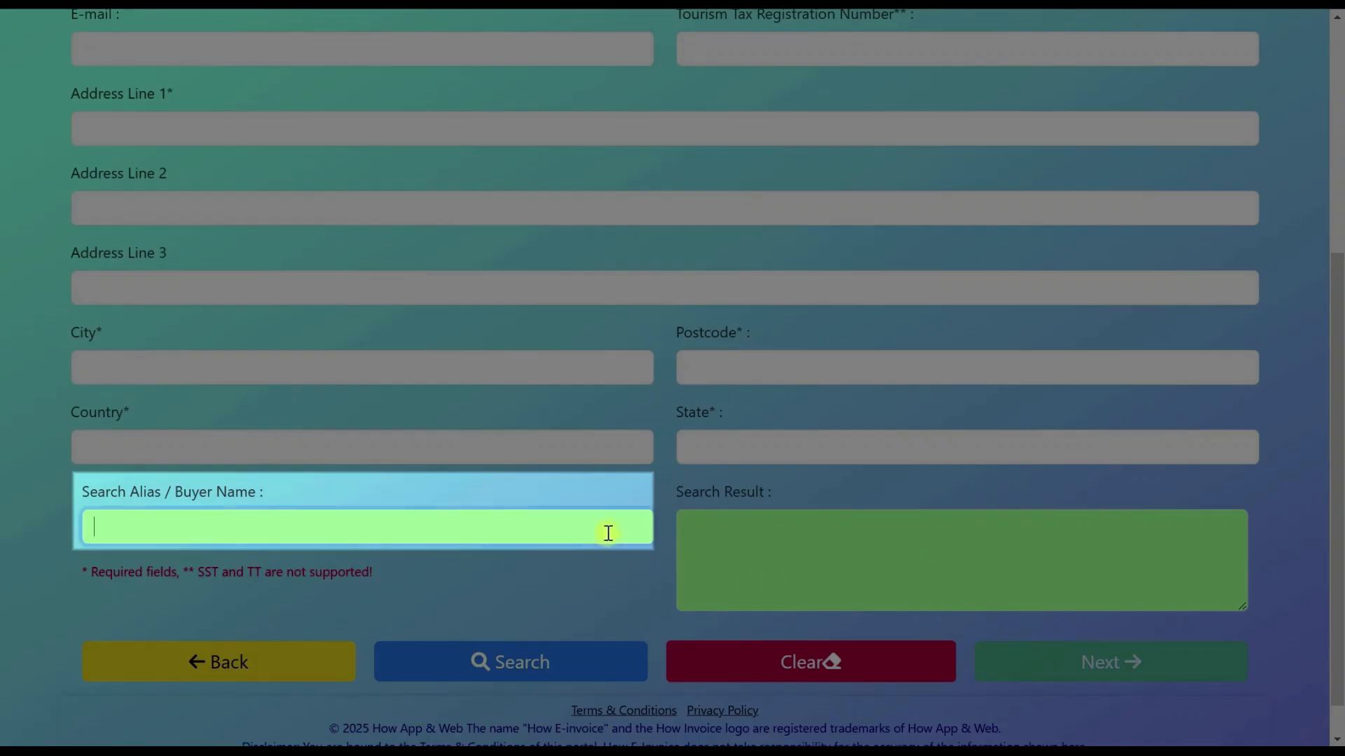
{"action": "left_click", "coordinate": [776, 546]}
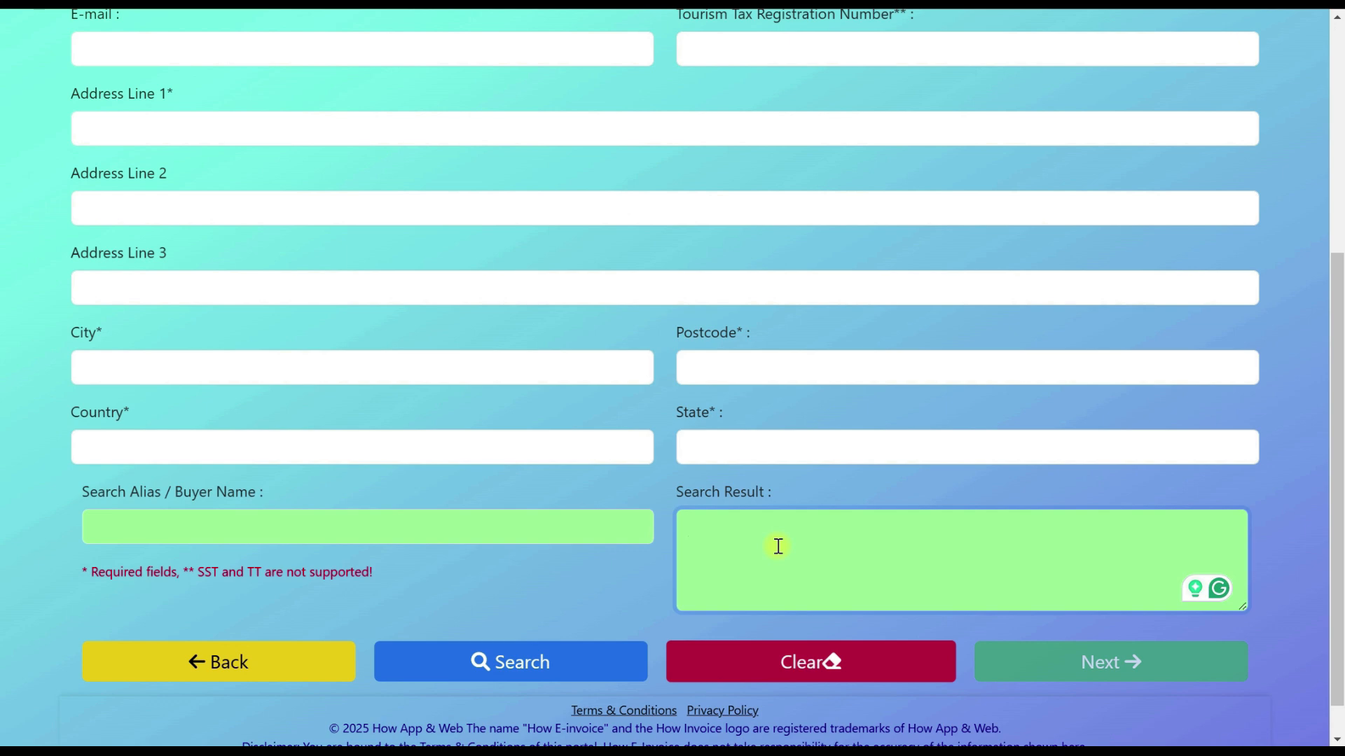
{"action": "left_click", "coordinate": [573, 533]}
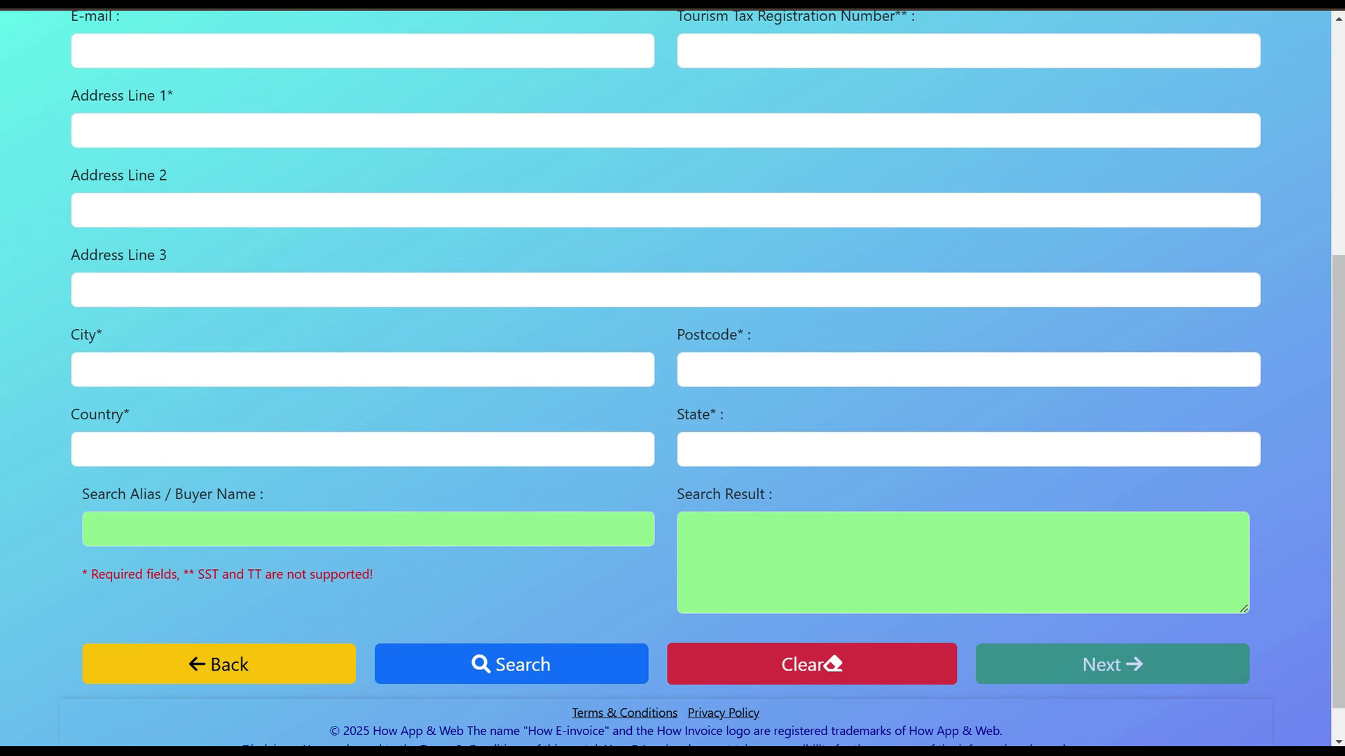
{"action": "type", "text": "ck"}
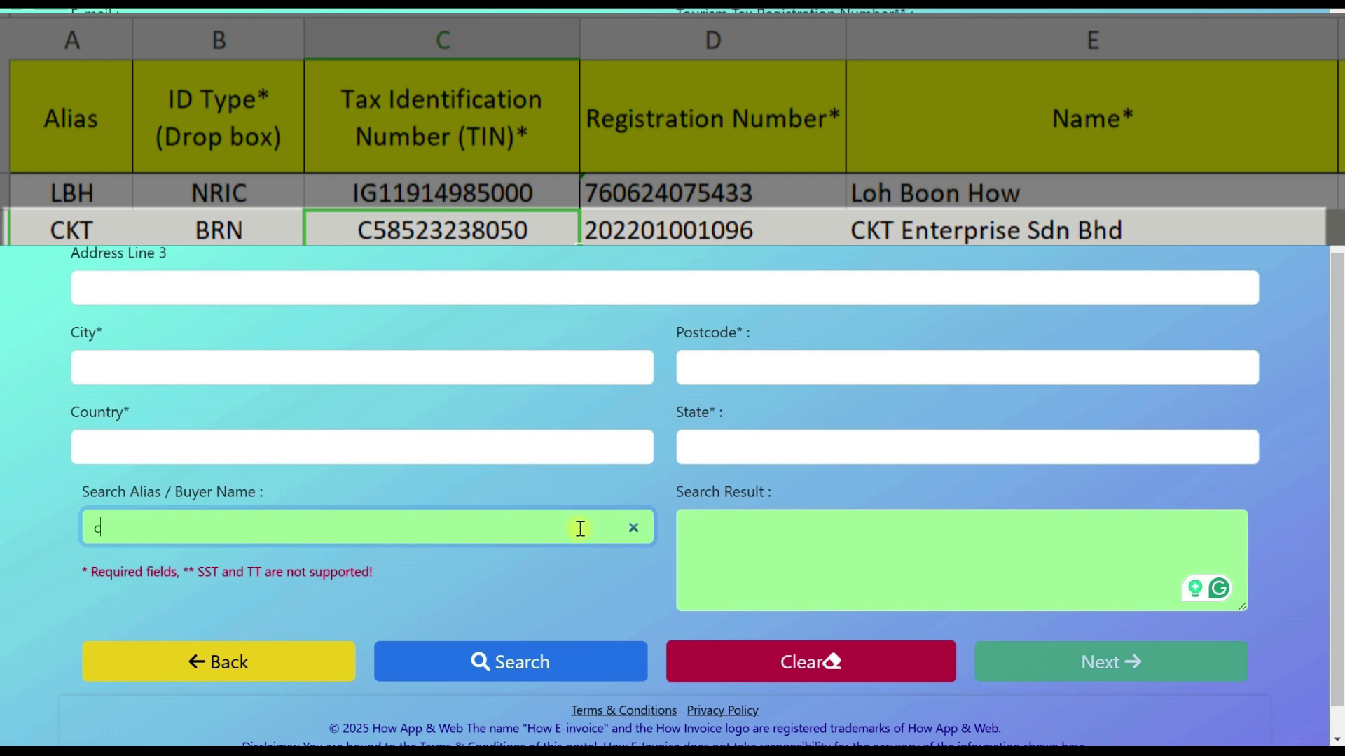
{"action": "type", "text": "t"}
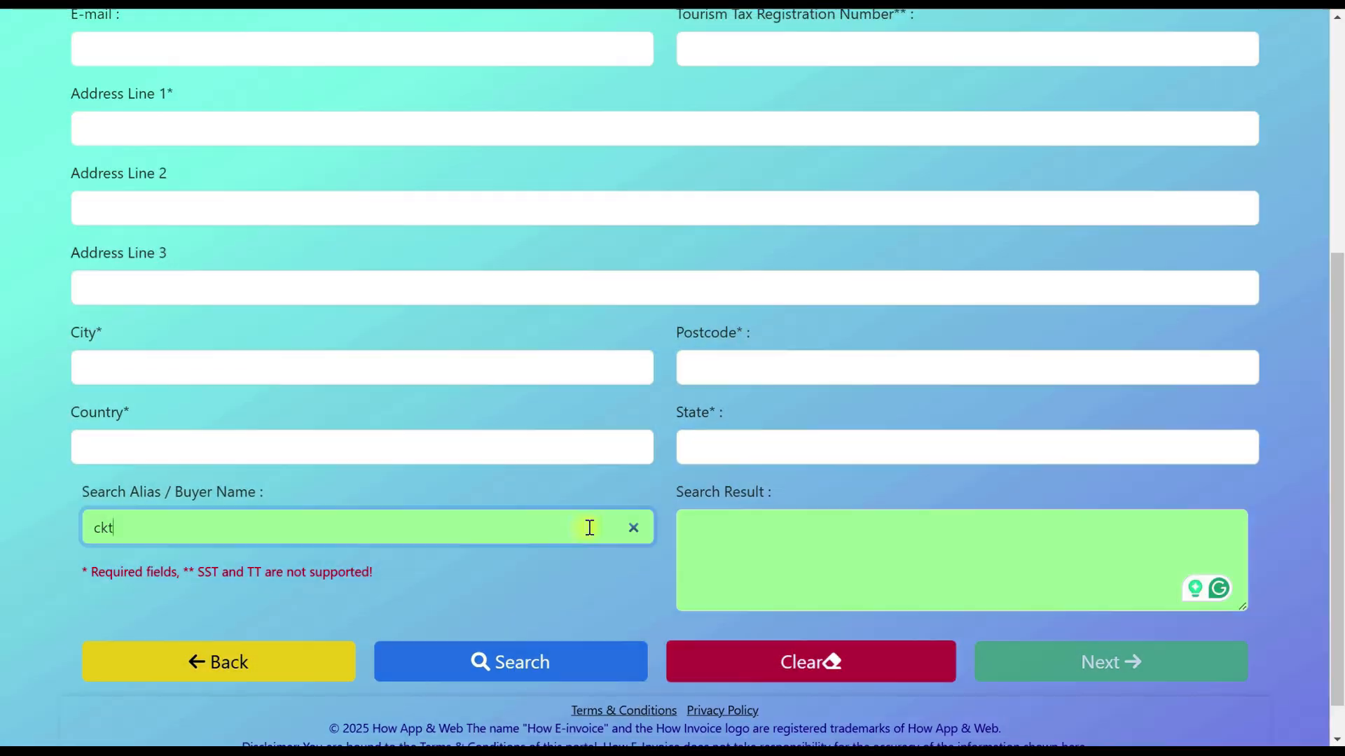
{"action": "left_click", "coordinate": [509, 661]}
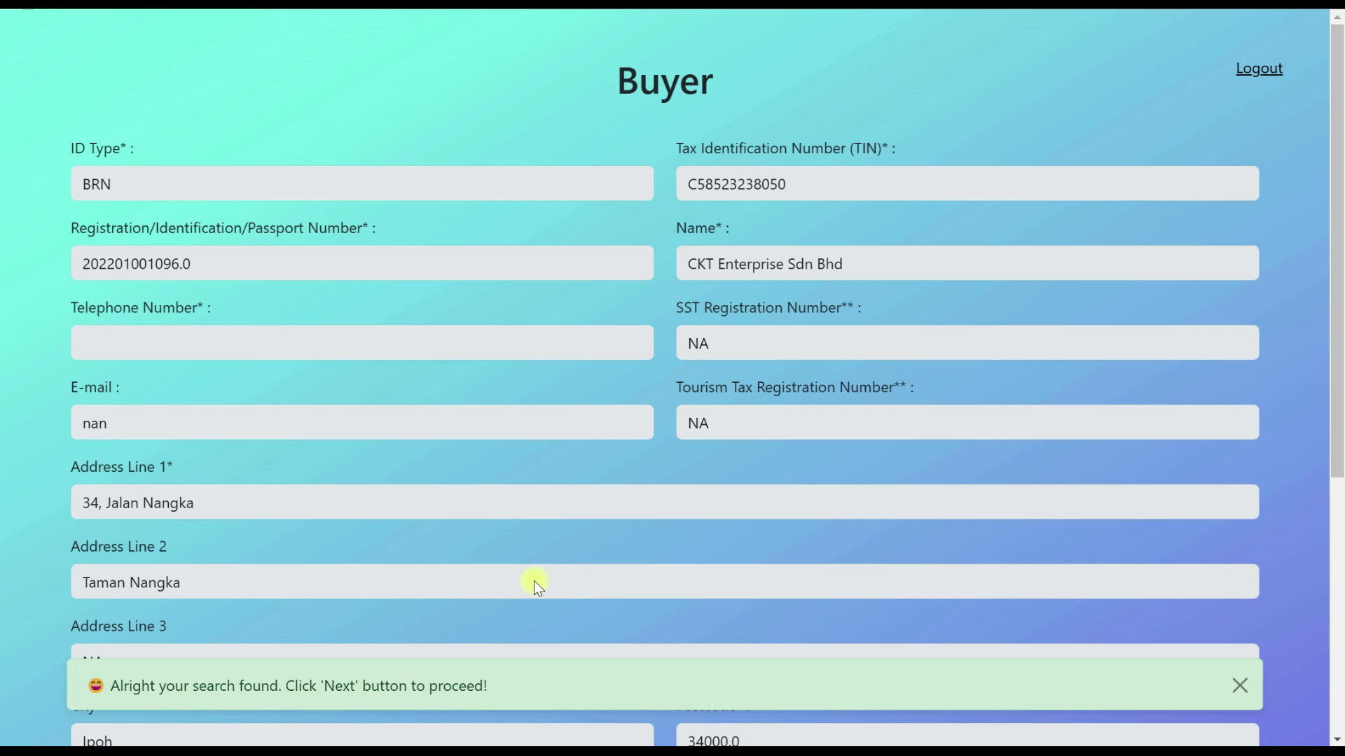
Check the supplier and buyer names in the search result and proceed to the line items form.
{"action": "scroll", "coordinate": [534, 581], "scroll_direction": "down", "scroll_amount": 6}
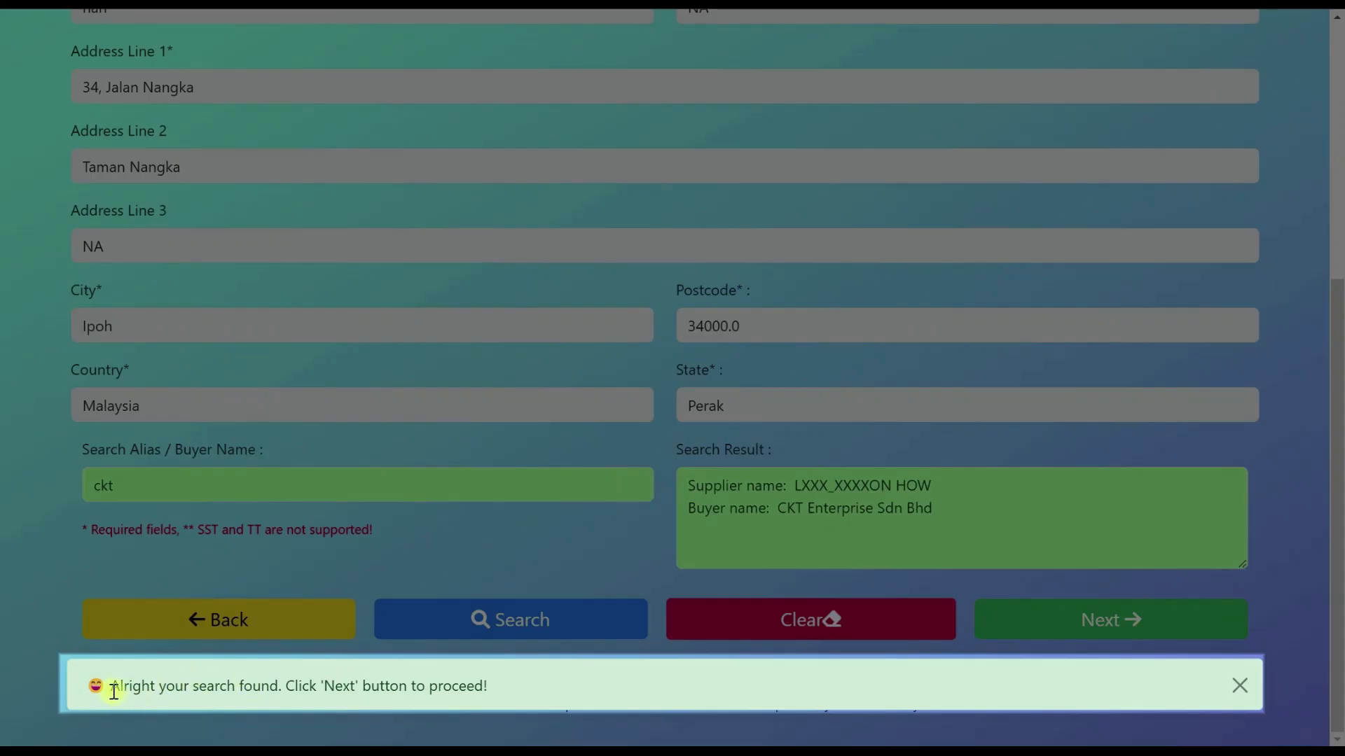
{"action": "left_click_drag", "start_coordinate": [111, 690], "coordinate": [493, 690]}
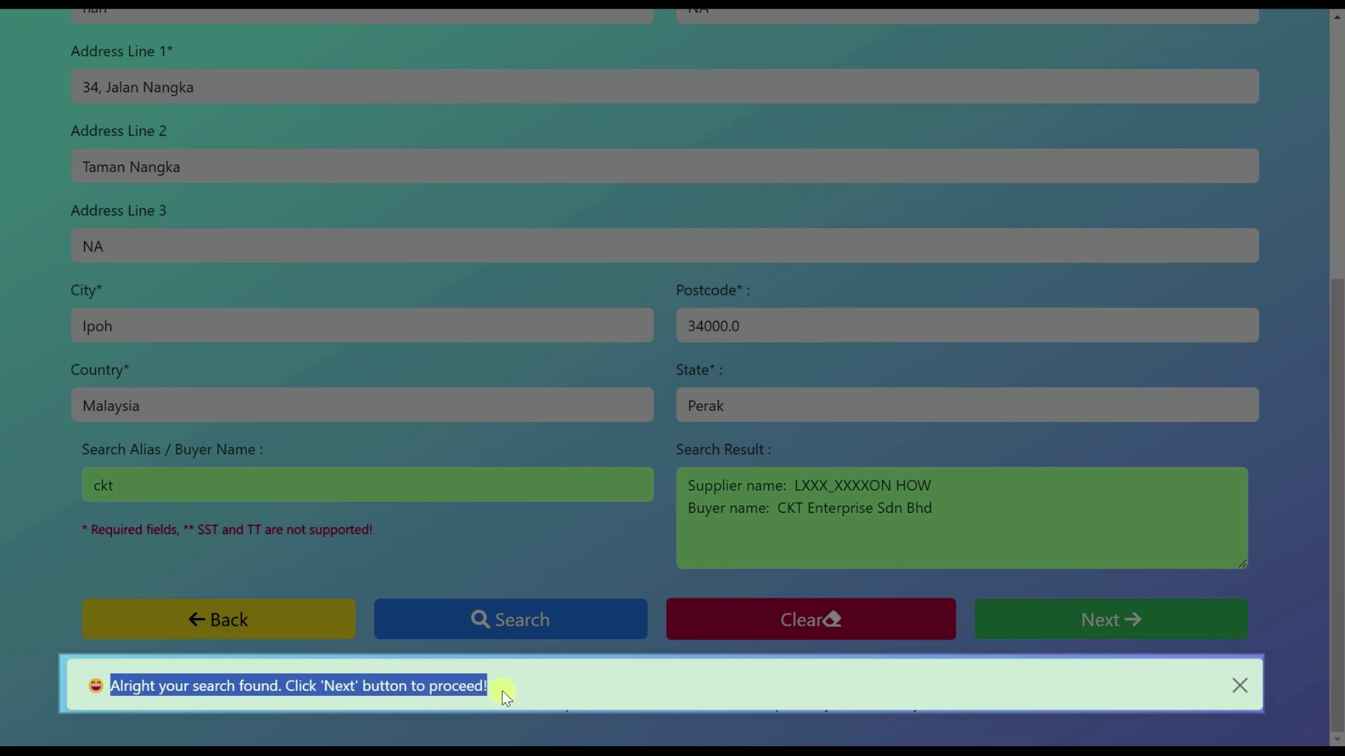
{"action": "left_click_drag", "start_coordinate": [688, 487], "coordinate": [957, 486]}
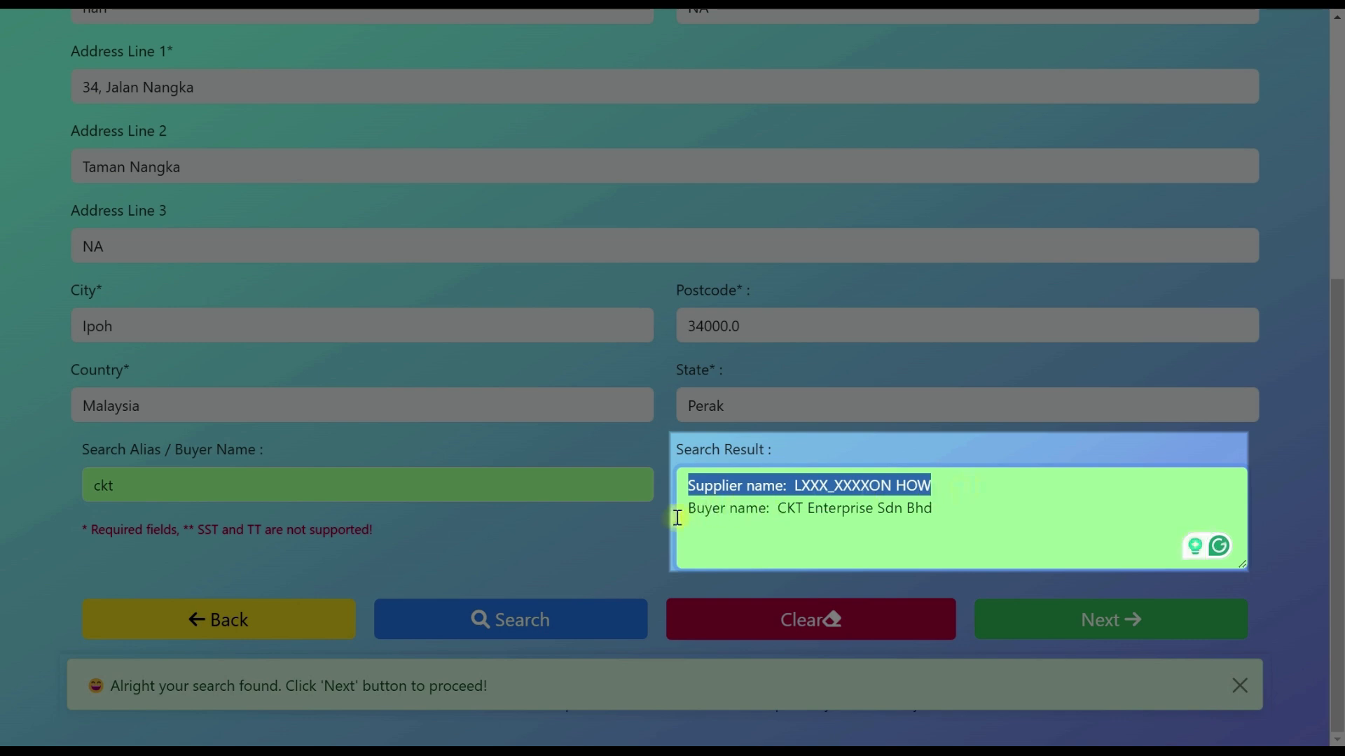
{"action": "left_click_drag", "start_coordinate": [679, 512], "coordinate": [952, 511]}
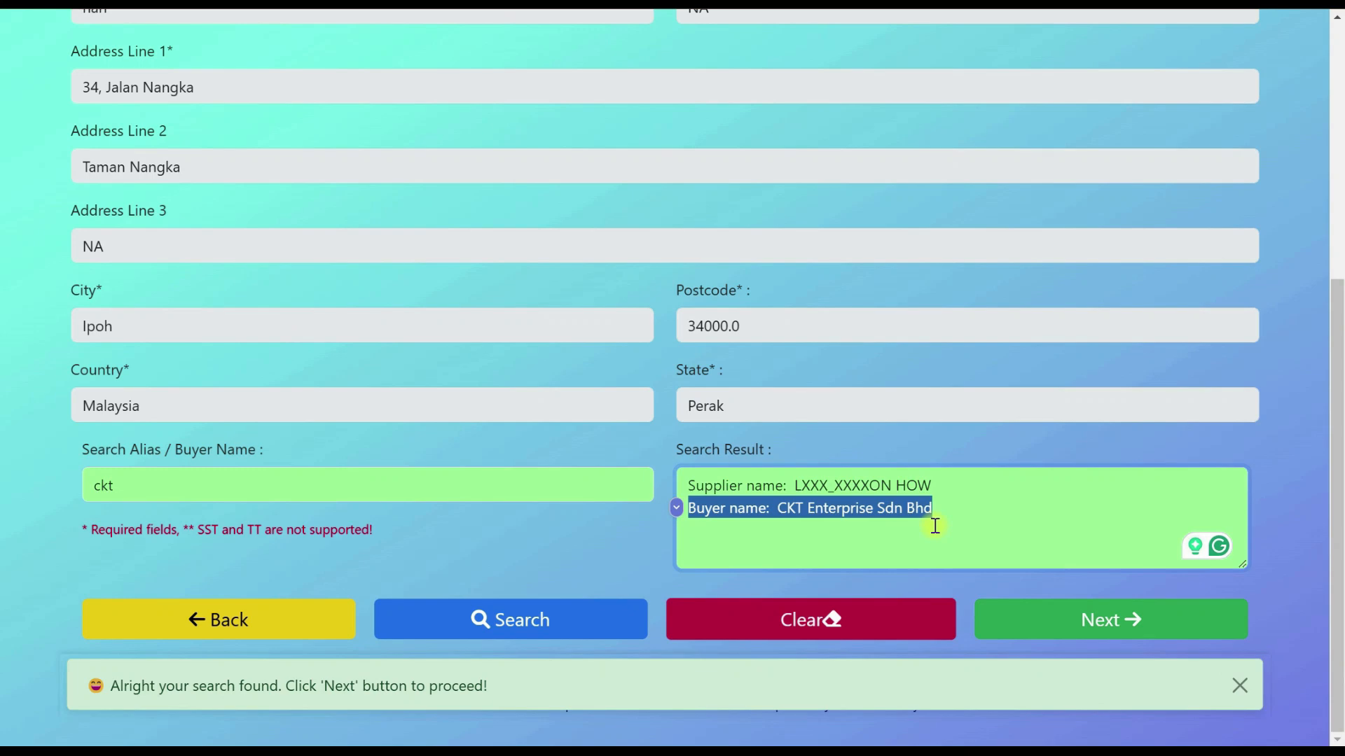
{"action": "left_click", "coordinate": [1019, 630]}
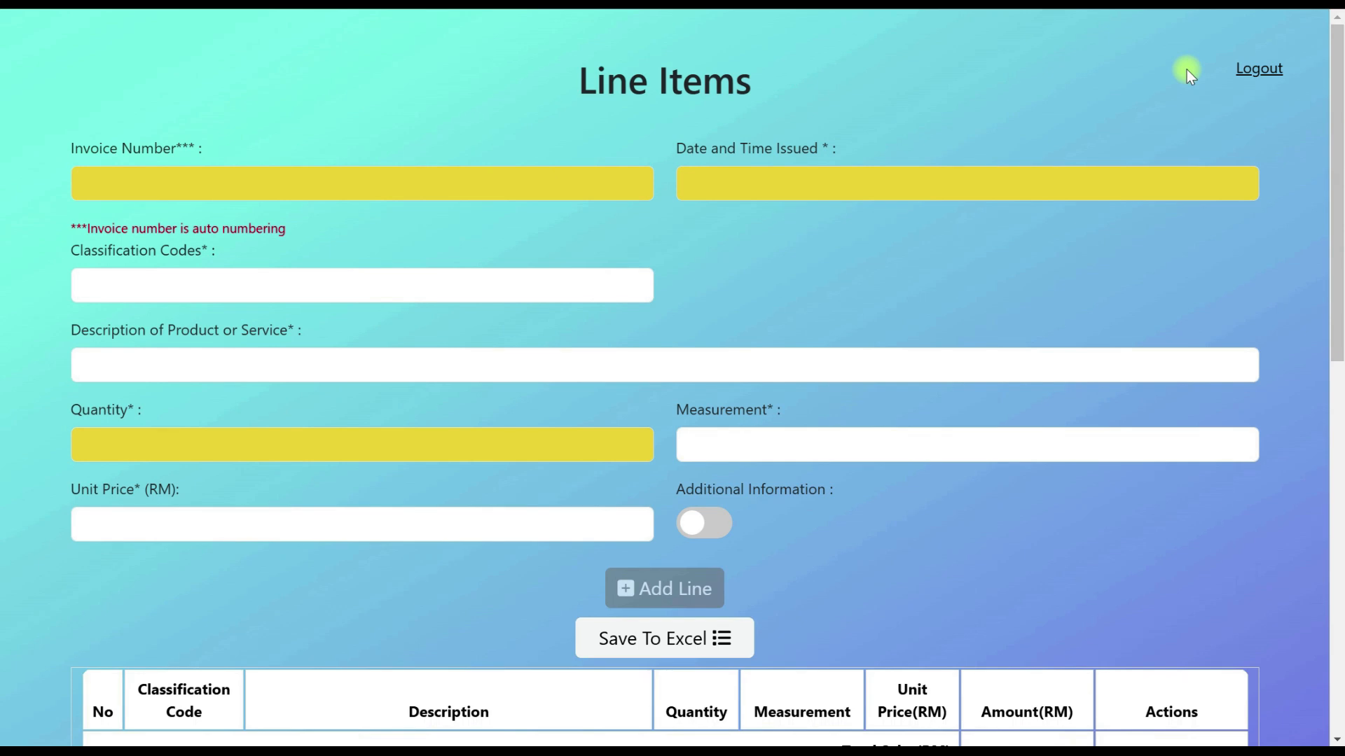
Search the products and services for "Acer" to fill in the line item details.
{"action": "scroll", "coordinate": [1186, 69], "scroll_direction": "down", "scroll_amount": 3}
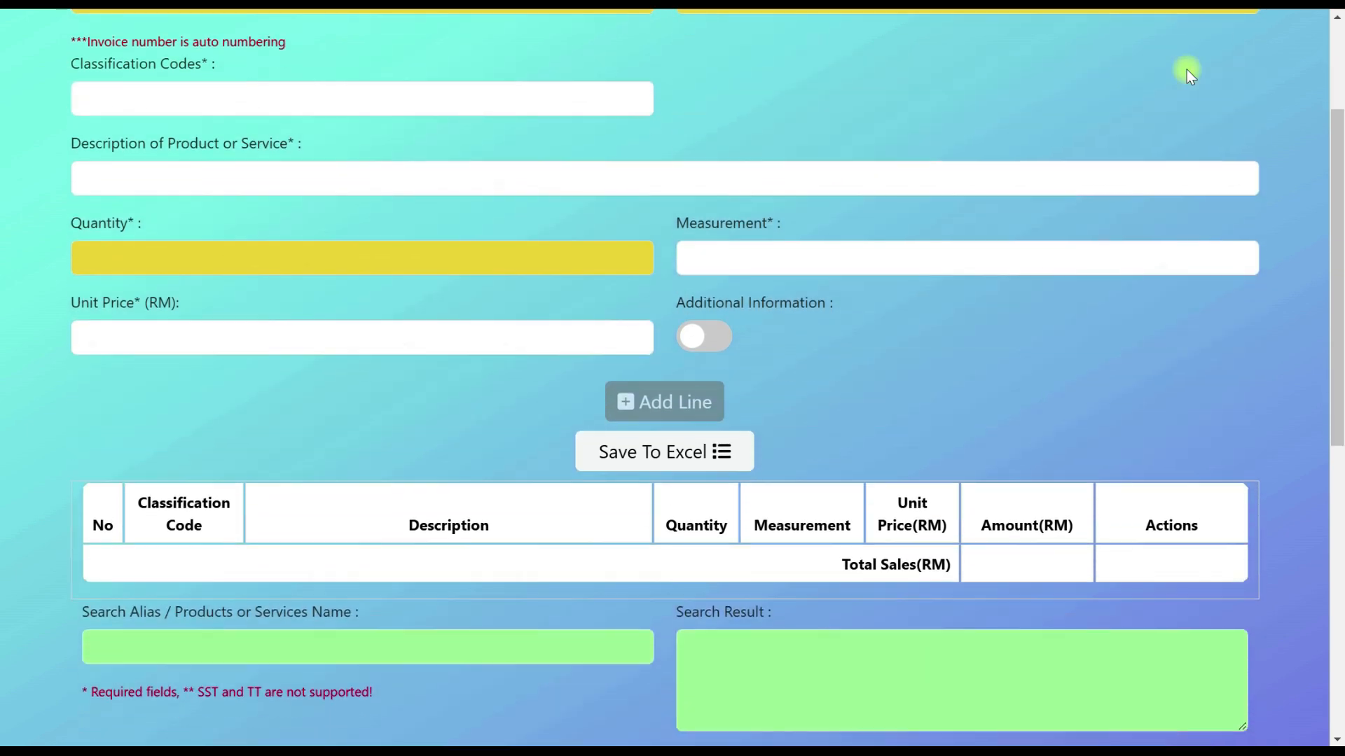
{"action": "scroll", "coordinate": [1186, 69], "scroll_direction": "down", "scroll_amount": 1}
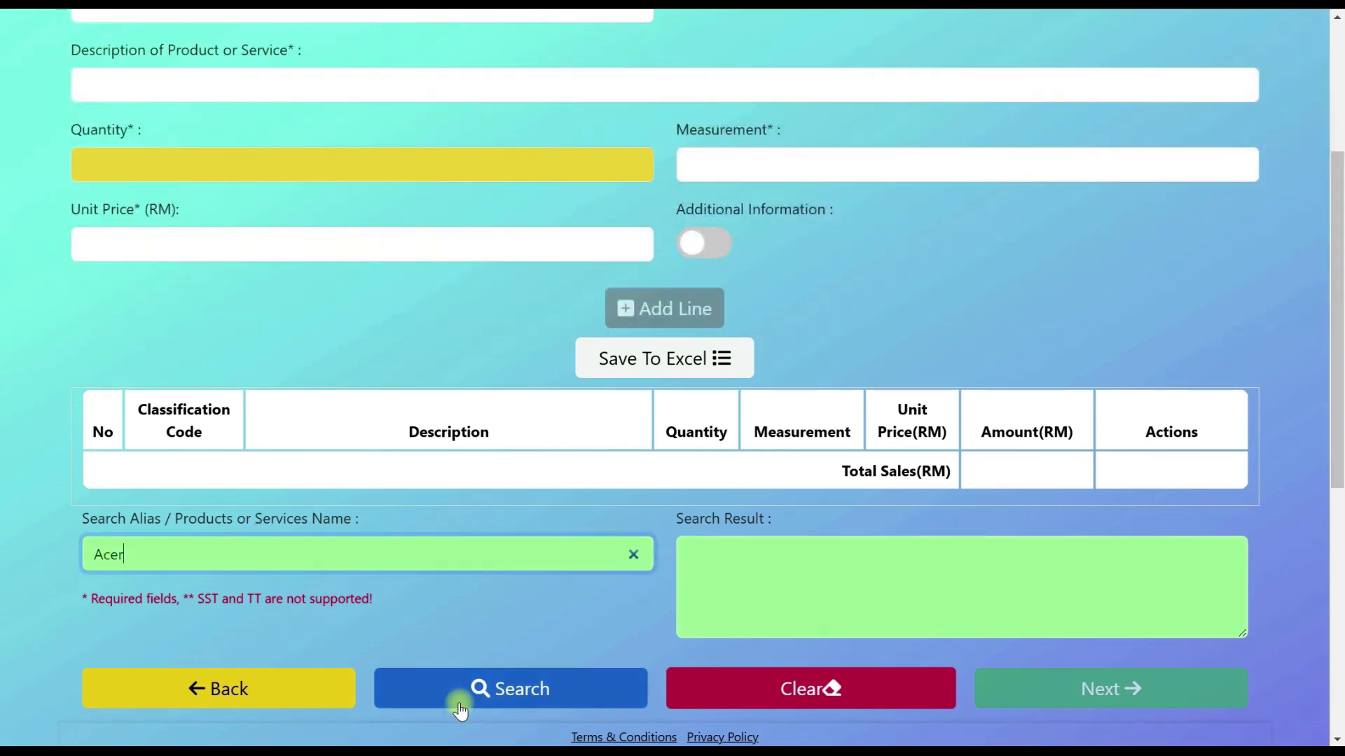
{"action": "left_click", "coordinate": [460, 711]}
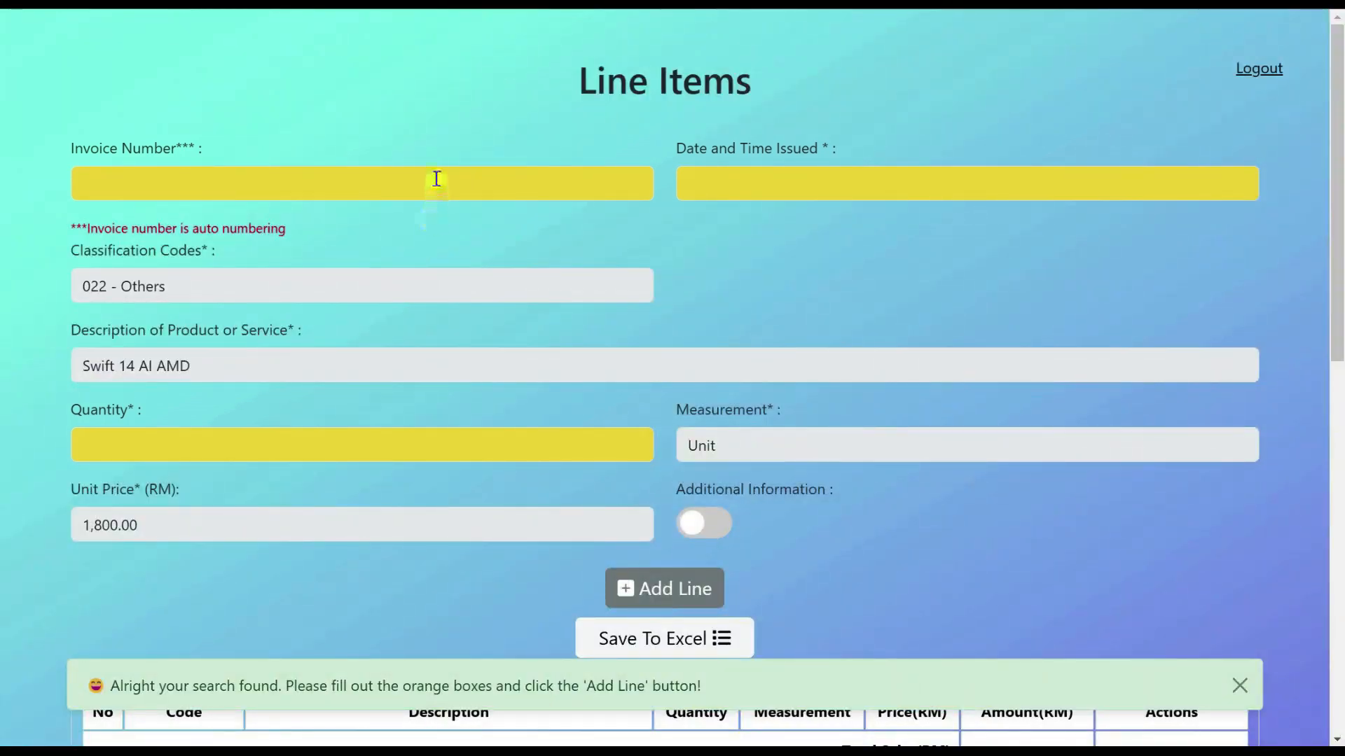
Set the invoice number to J100 and the issue date and time to 18 February 2025, 17:59.
{"action": "left_click", "coordinate": [437, 174]}
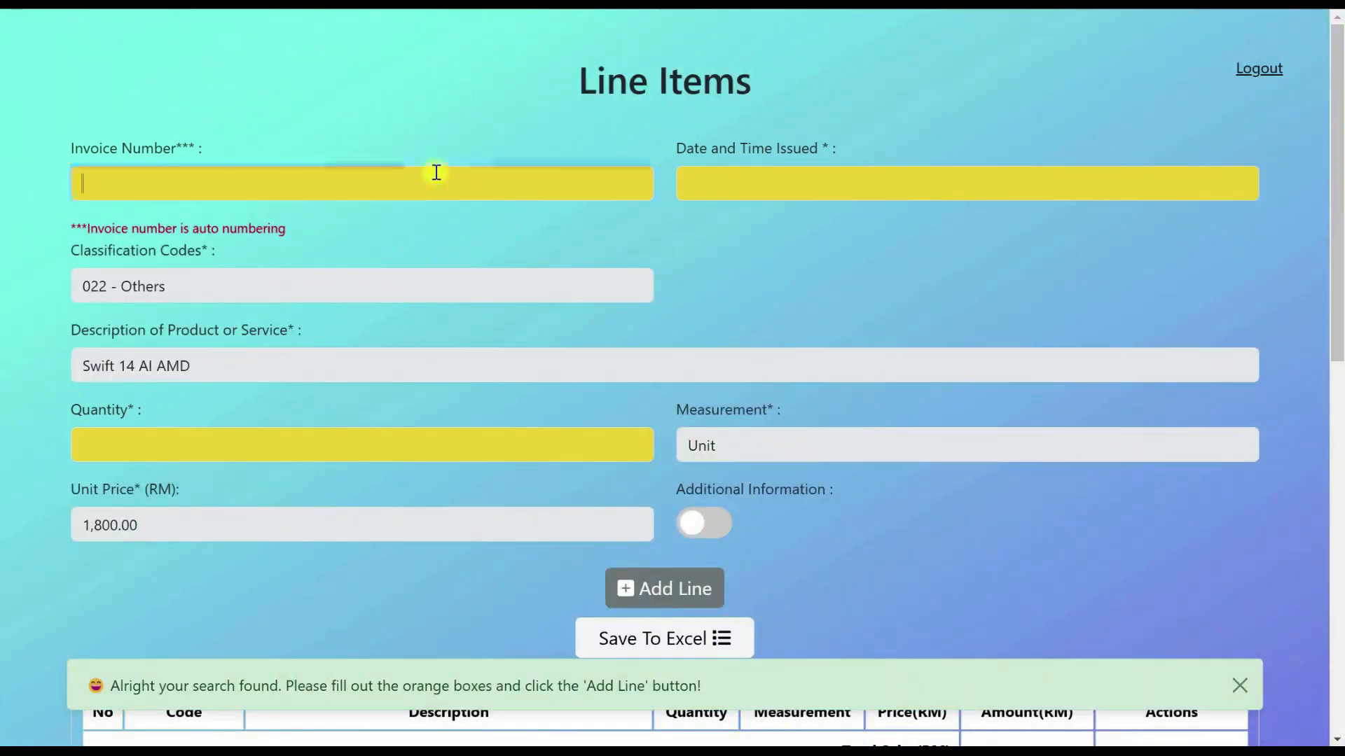
{"action": "type", "text": "J100"}
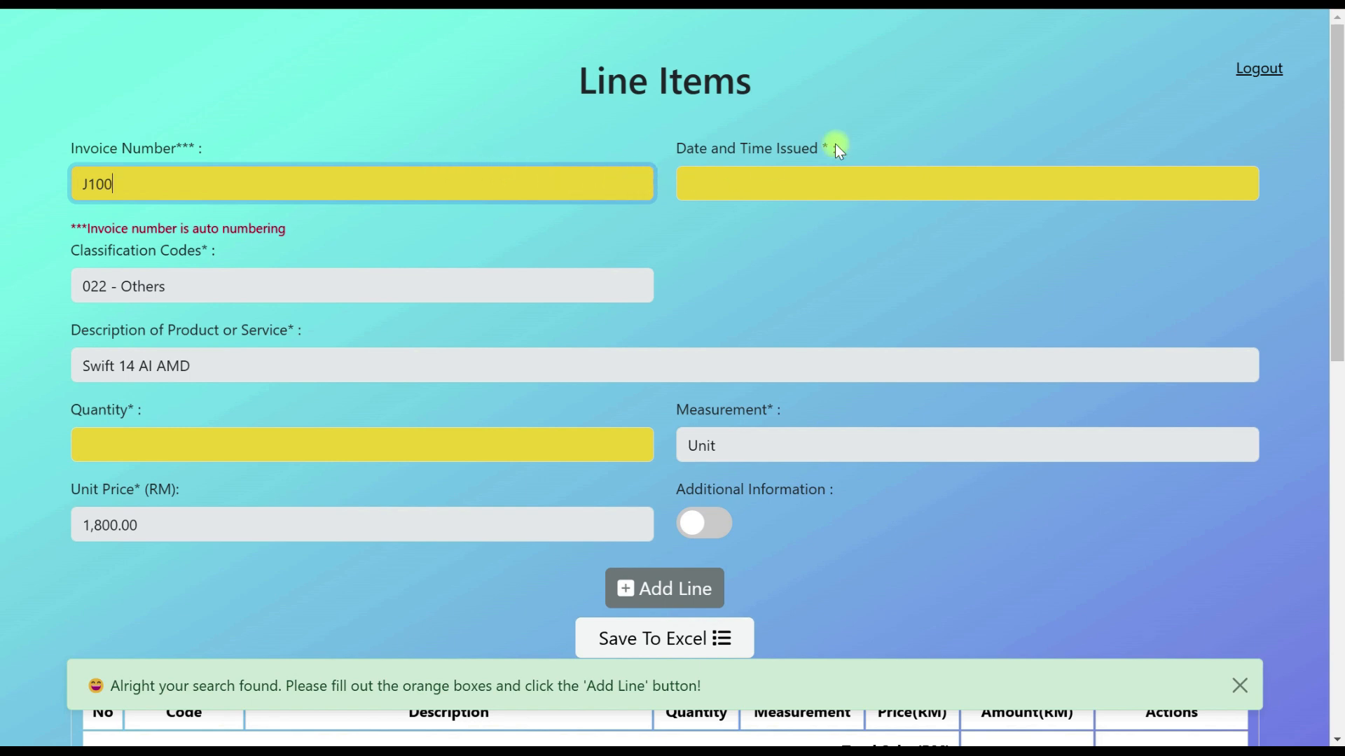
{"action": "left_click", "coordinate": [827, 177]}
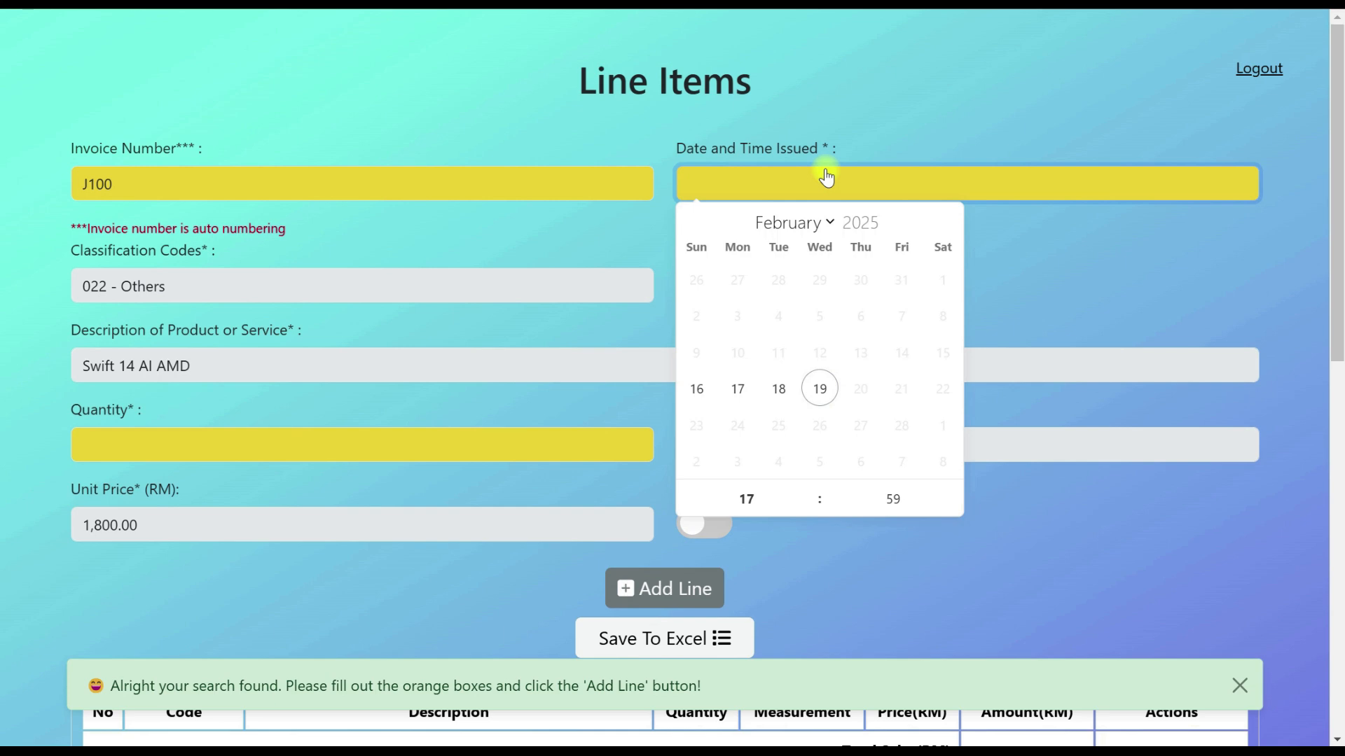
{"action": "left_click", "coordinate": [775, 398]}
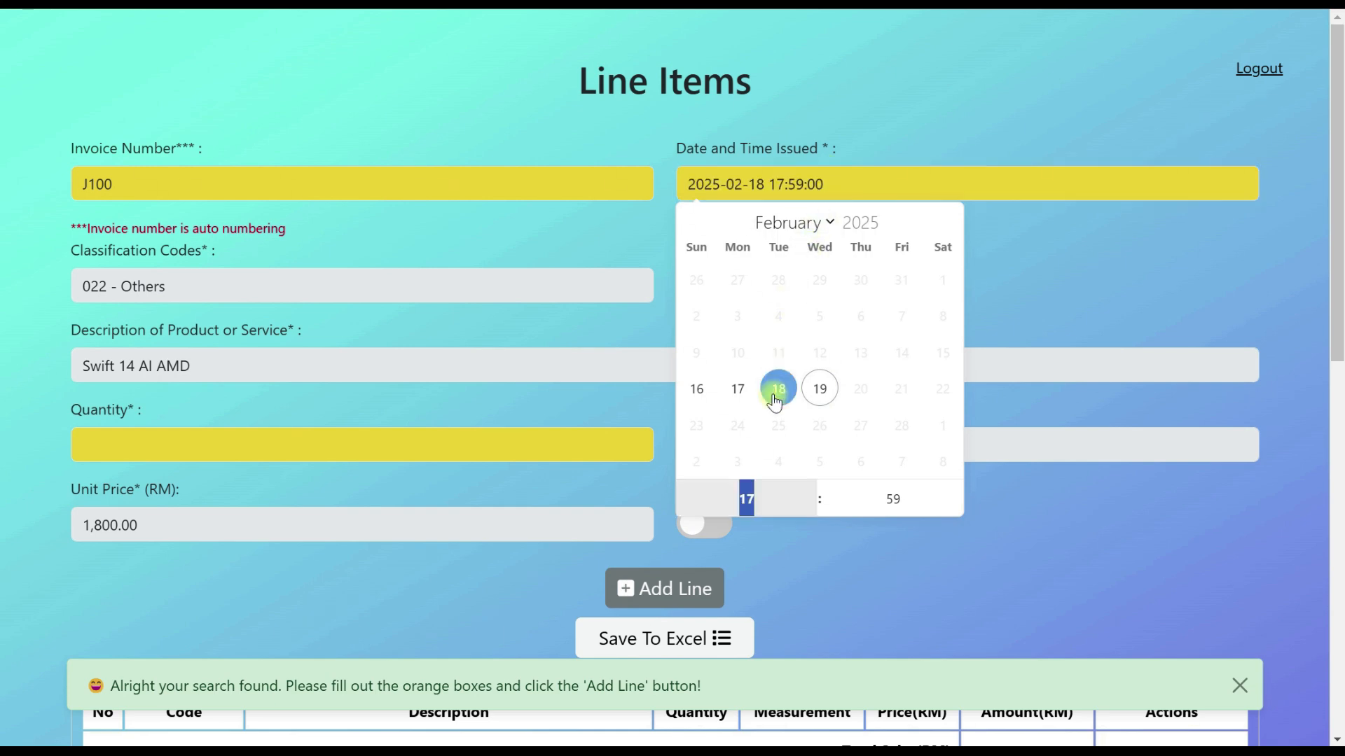
{"action": "left_click", "coordinate": [540, 407]}
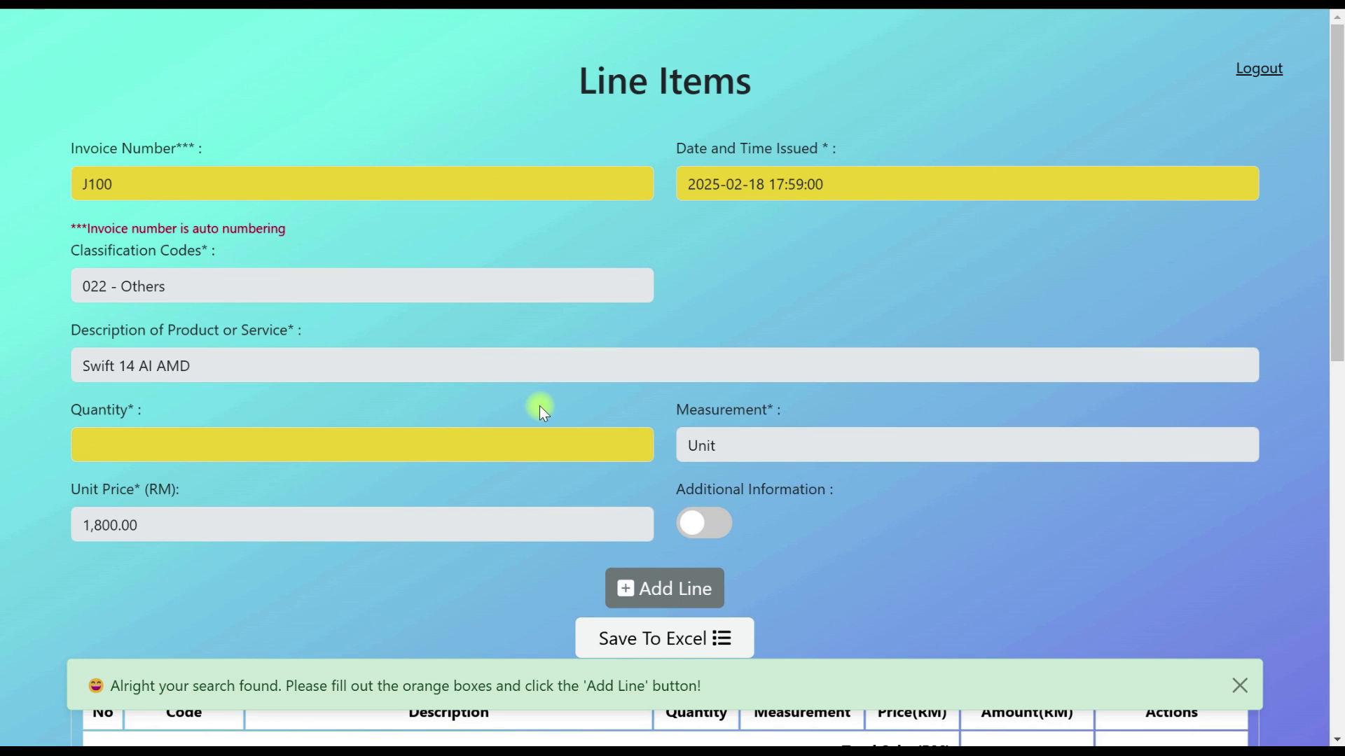
Try 0 as the quantity and add the Swift 14 AI AMD line to the invoice with a quantity of 1.
{"action": "left_click", "coordinate": [282, 448]}
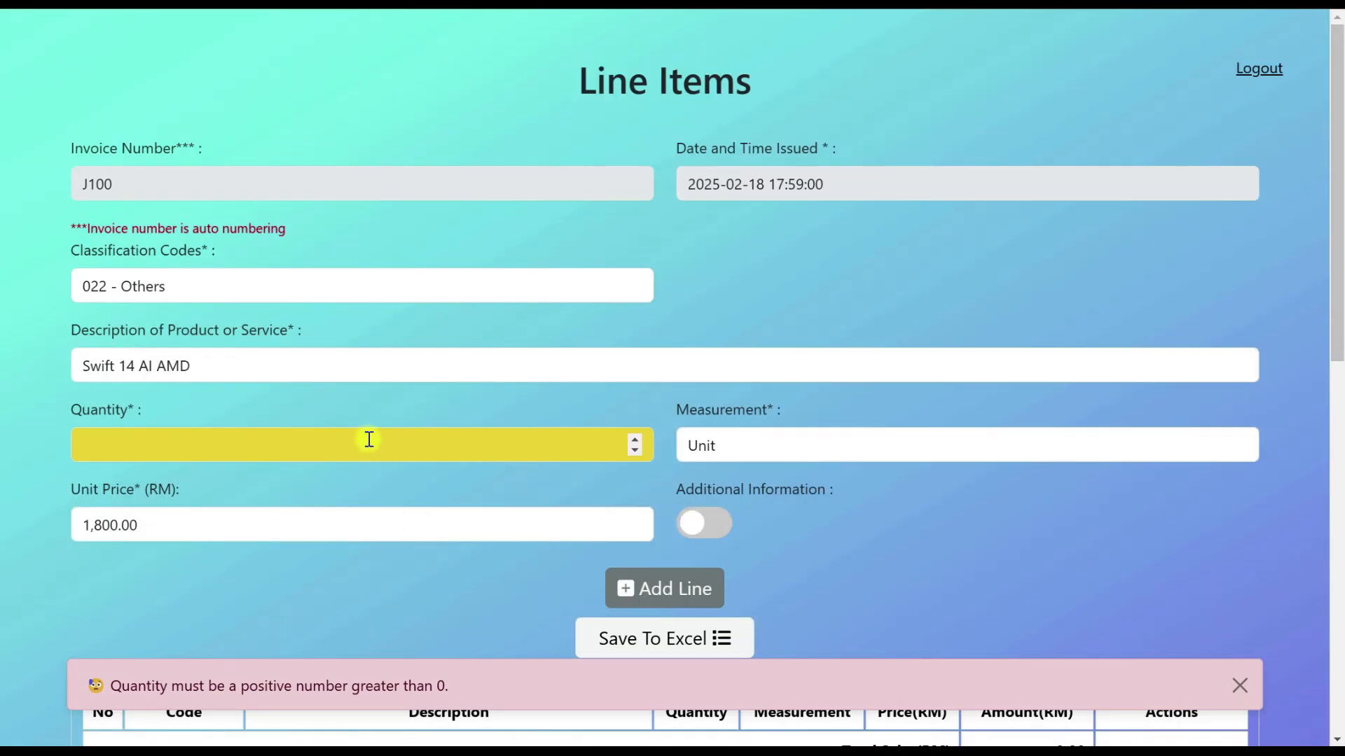
{"action": "left_click", "coordinate": [370, 440]}
{"action": "type", "text": "1"}
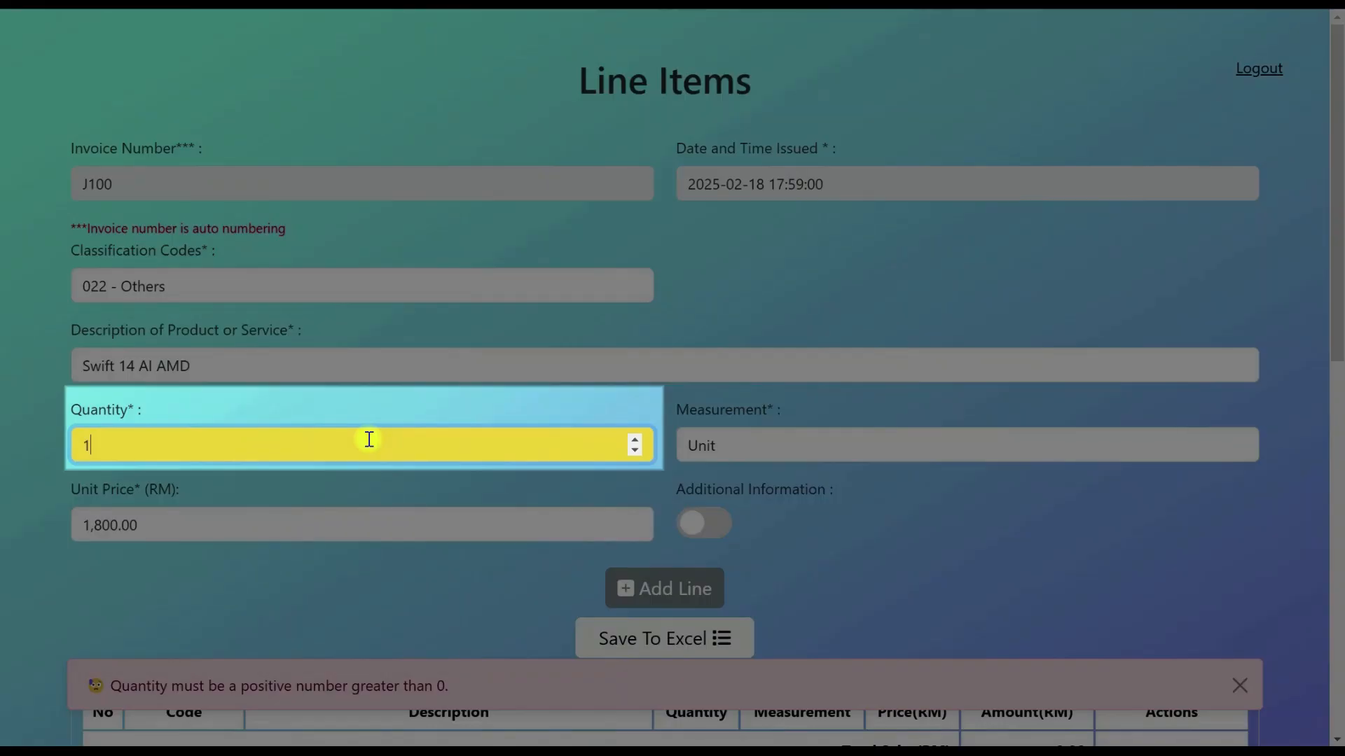
{"action": "key", "text": "BackSpace"}
{"action": "type", "text": "0"}
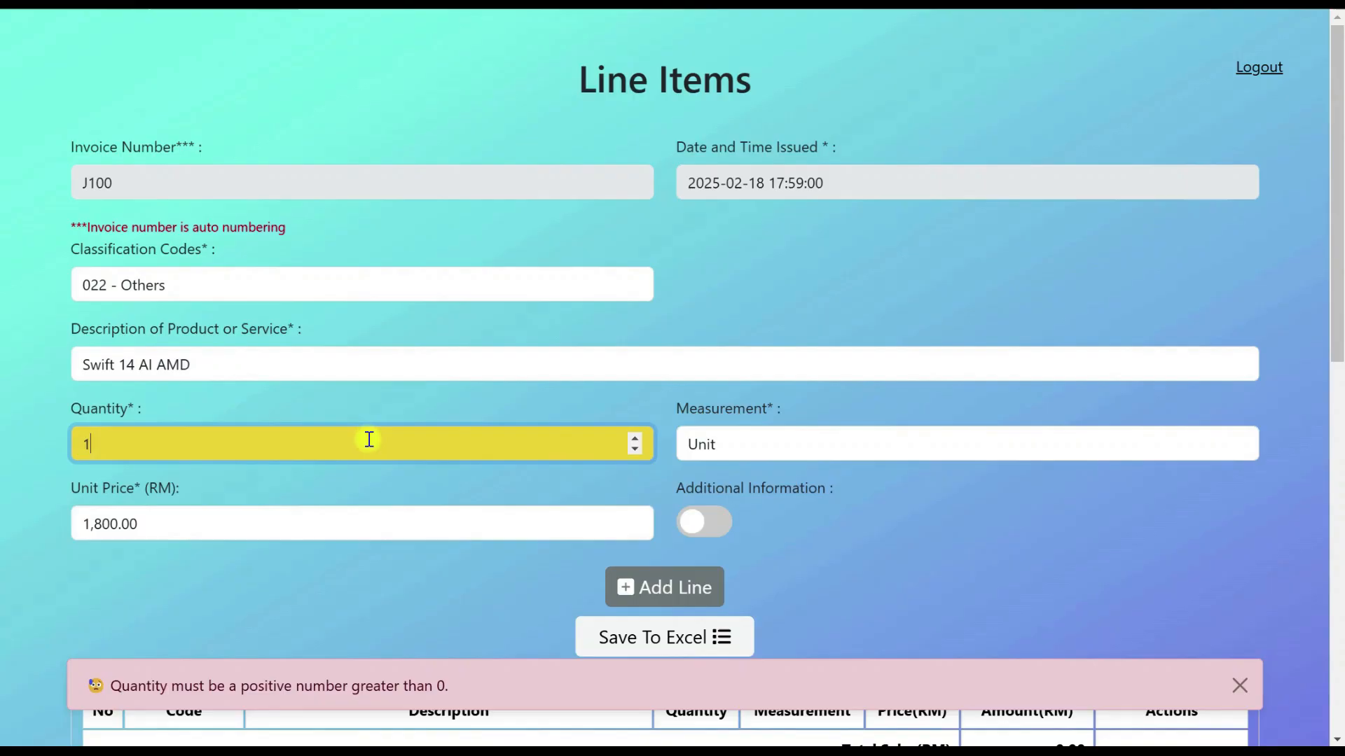
{"action": "scroll", "coordinate": [368, 439], "scroll_direction": "down", "scroll_amount": 1}
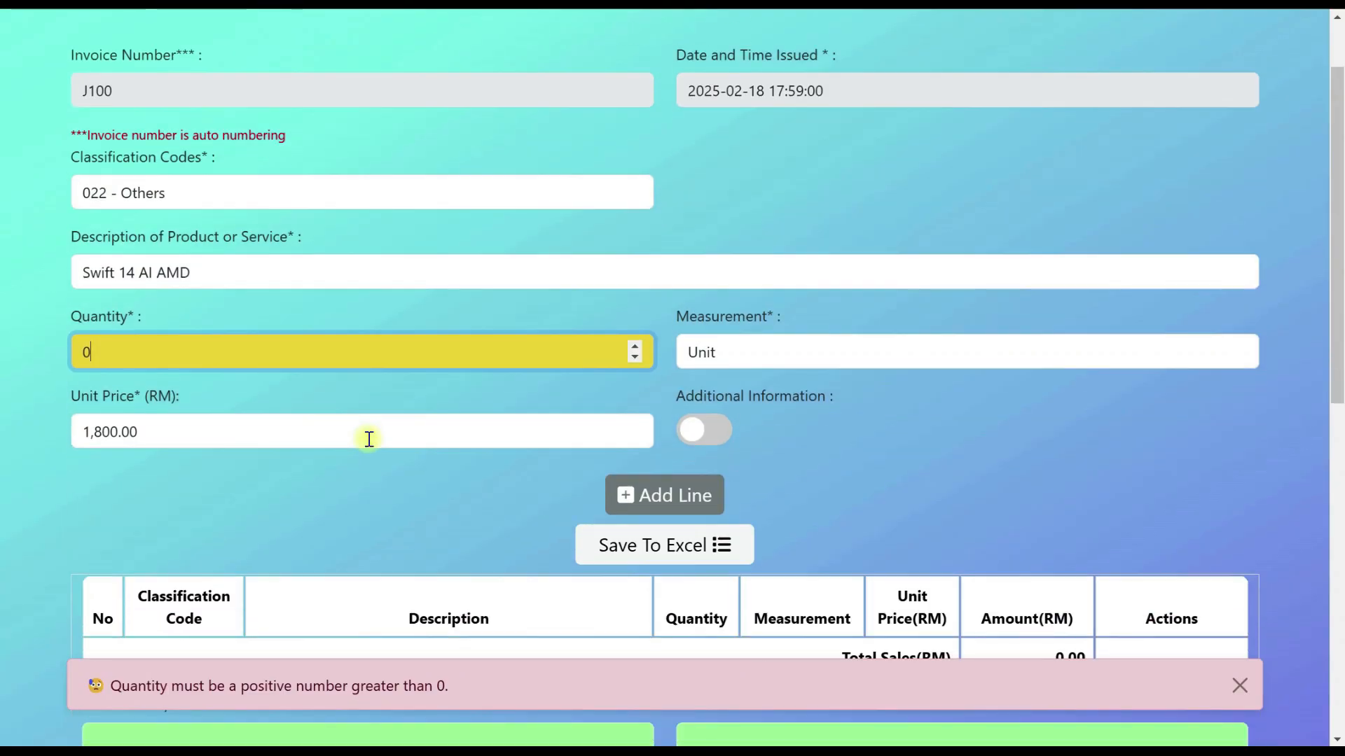
{"action": "left_click", "coordinate": [623, 494]}
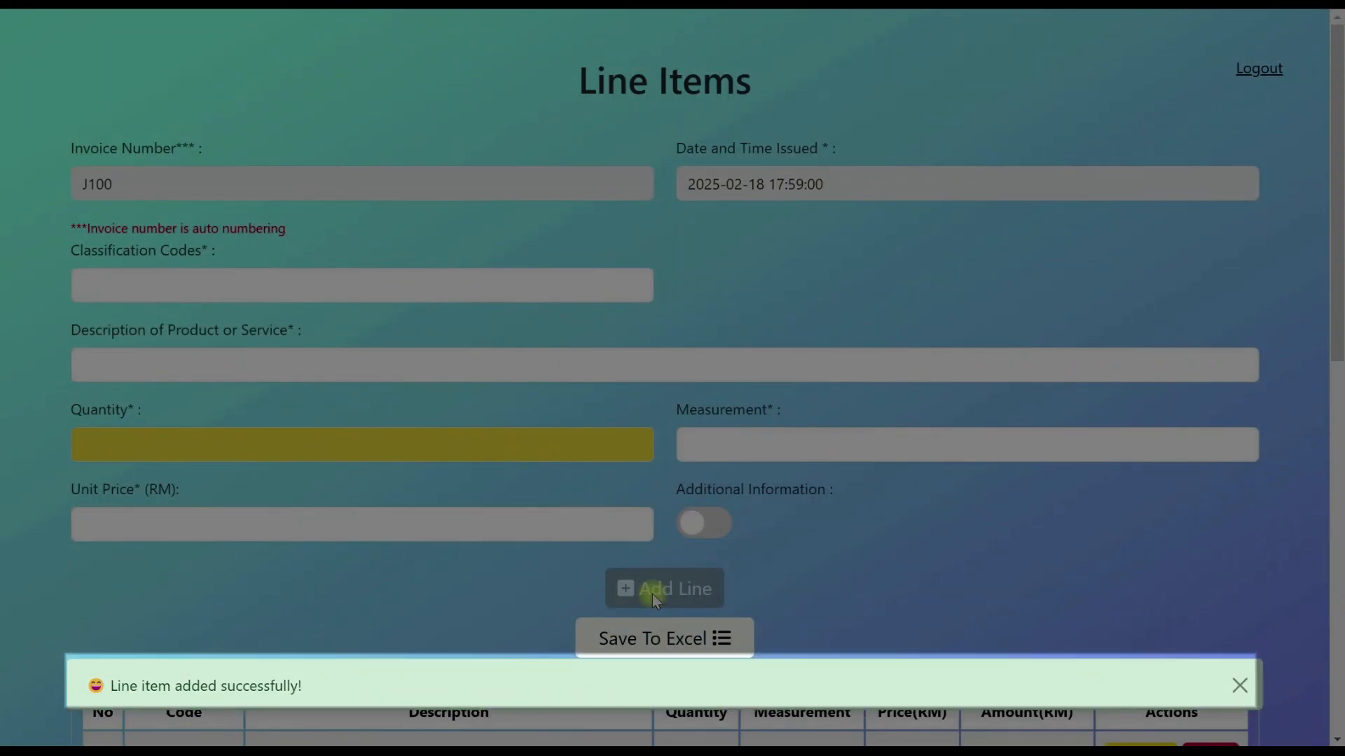
Review the added Swift 14 AI AMD line's classification code, description, quantity, measurement, unit price and amount in the line items table.
{"action": "left_click_drag", "start_coordinate": [116, 686], "coordinate": [300, 686]}
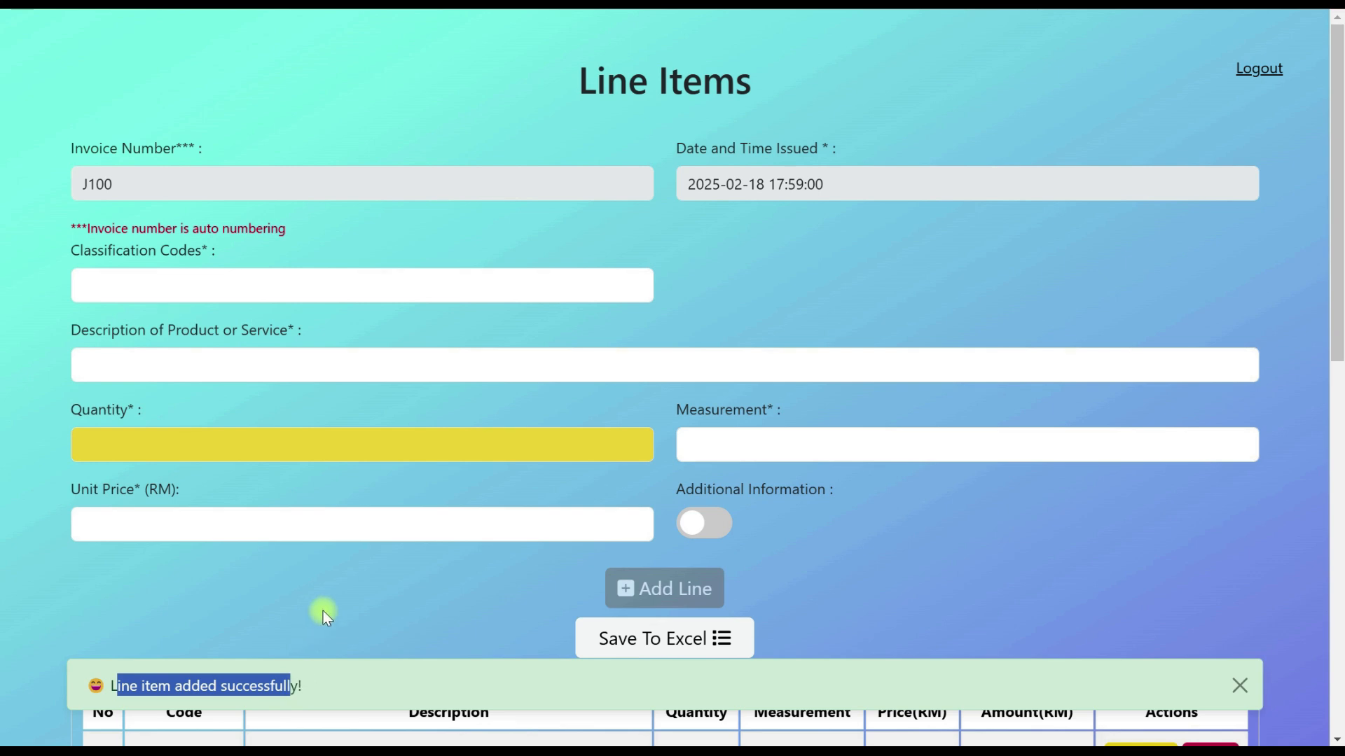
{"action": "scroll", "coordinate": [323, 612], "scroll_direction": "down", "scroll_amount": 1}
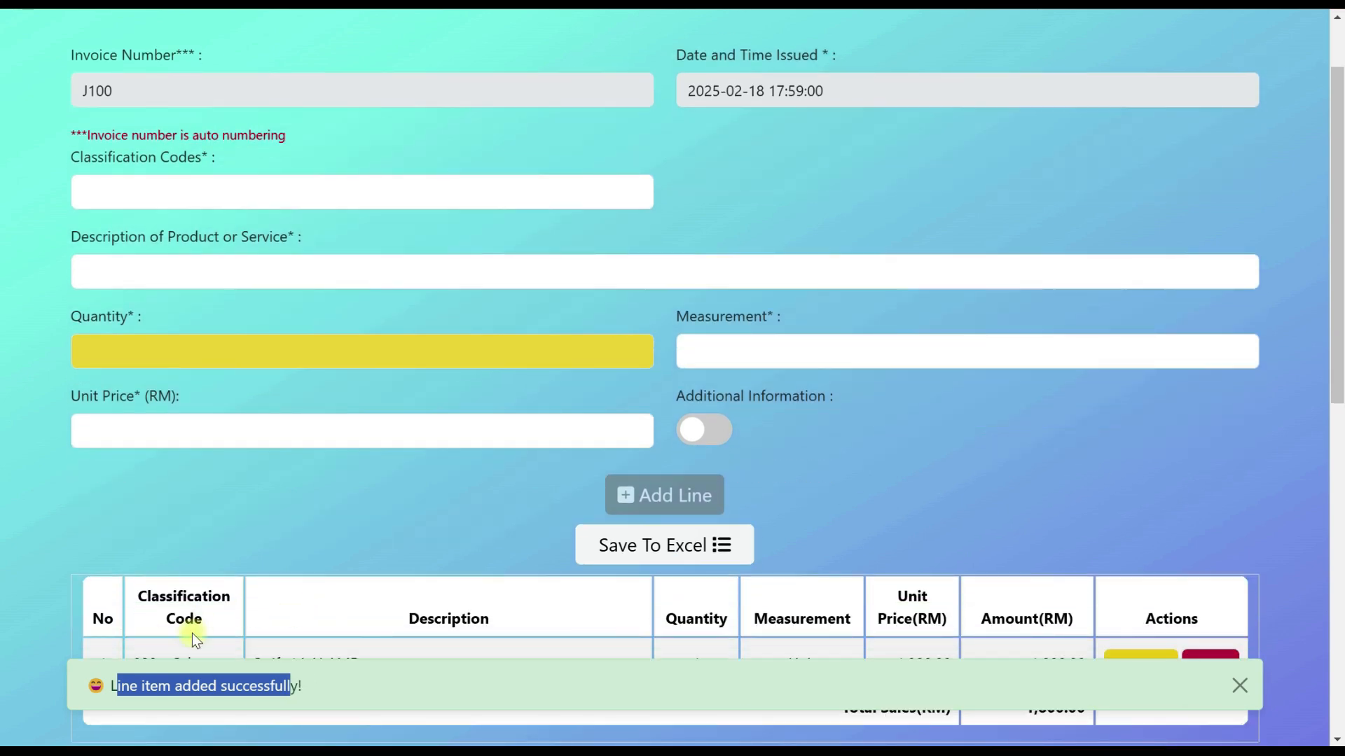
{"action": "scroll", "coordinate": [203, 616], "scroll_direction": "down", "scroll_amount": 2}
{"action": "left_click_drag", "start_coordinate": [168, 477], "coordinate": [1069, 498]}
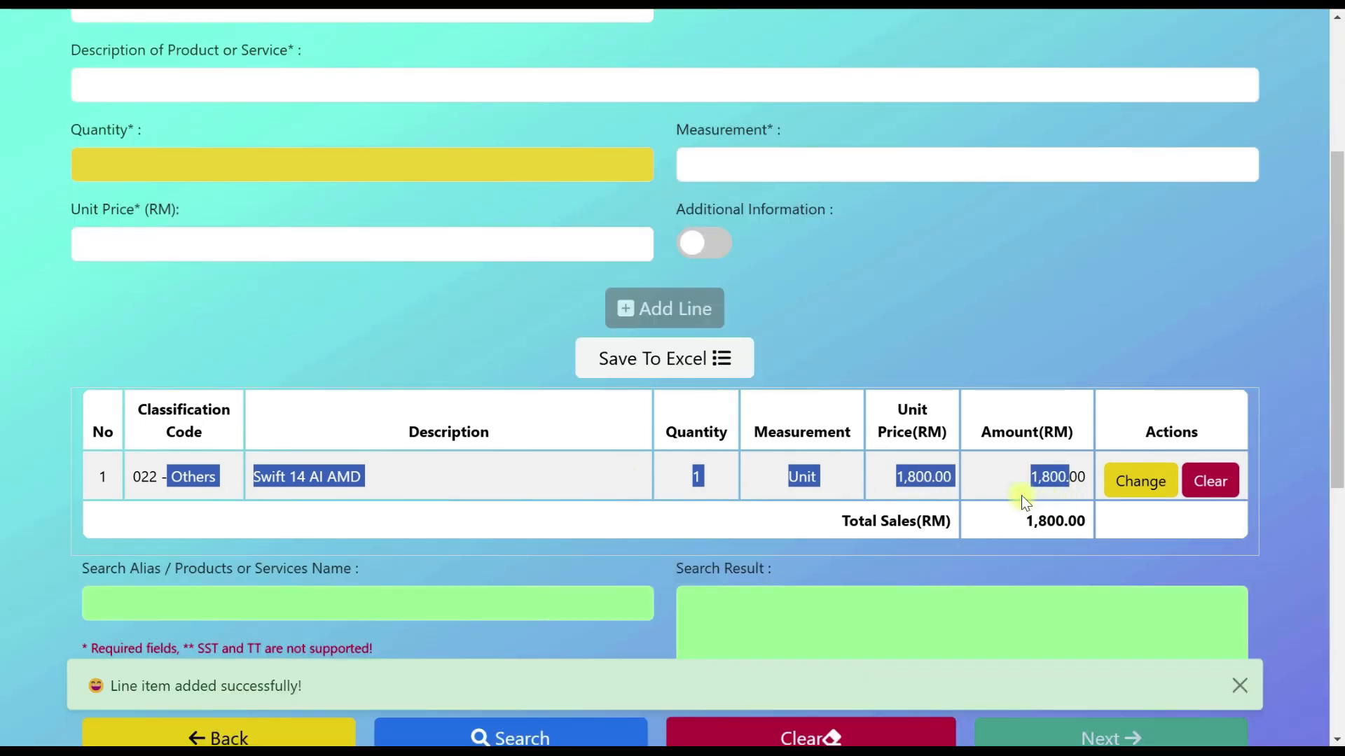
Open the Swift 14 AI AMD line for editing, check its invoice number and quantity fields, and update the line.
{"action": "left_click", "coordinate": [1147, 483]}
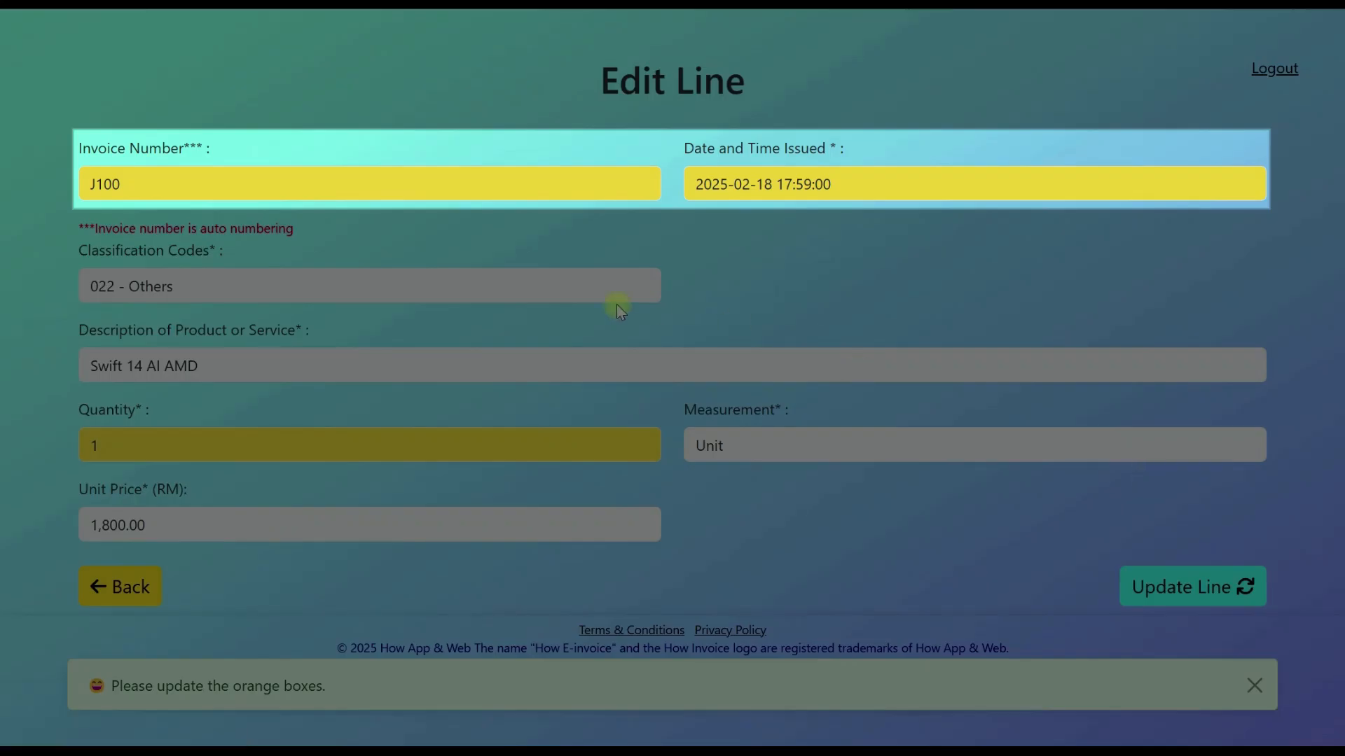
{"action": "left_click", "coordinate": [463, 175]}
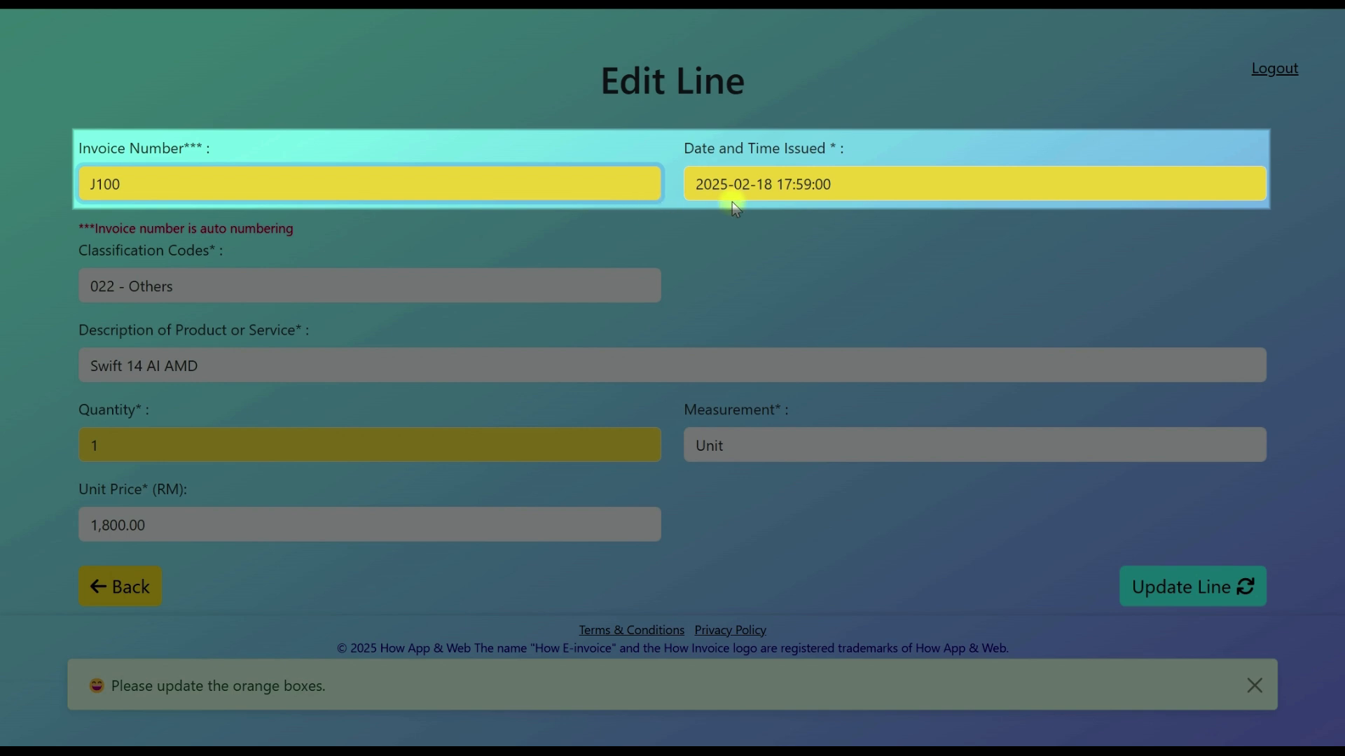
{"action": "left_click", "coordinate": [317, 453]}
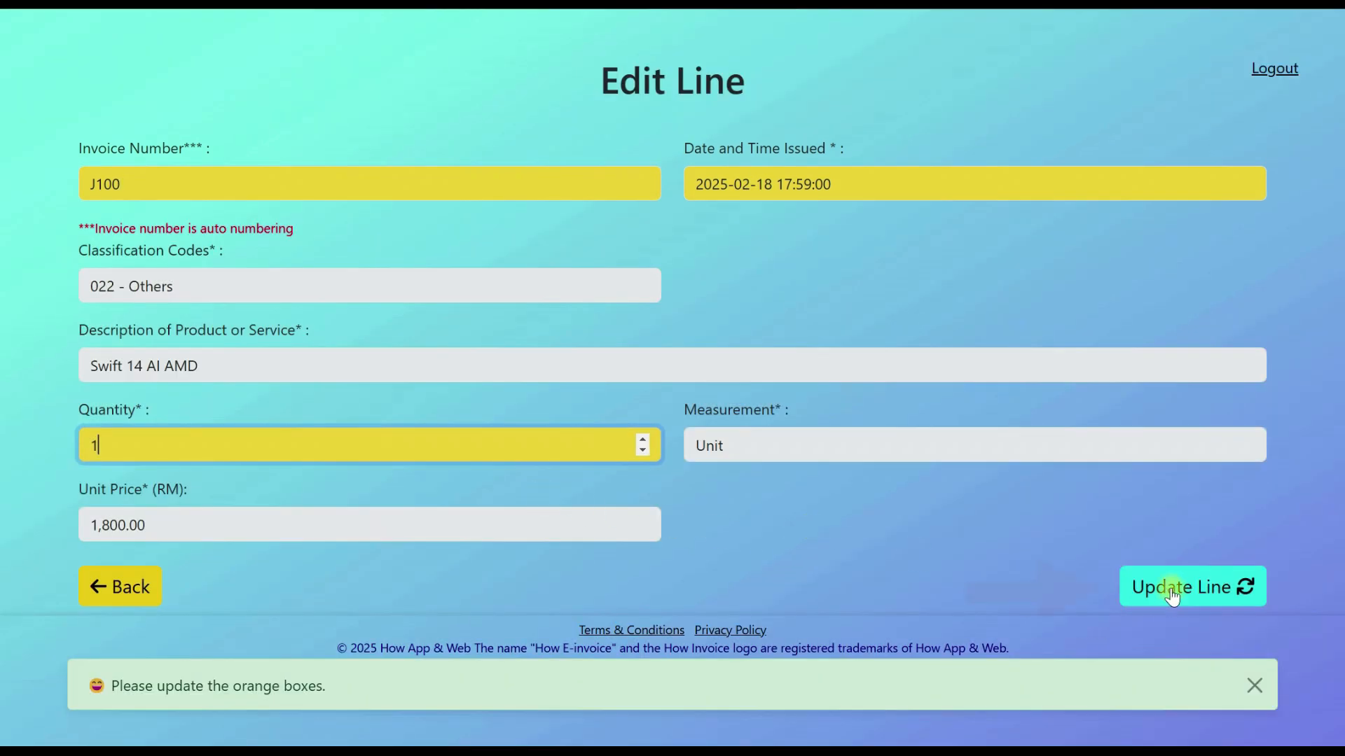
{"action": "left_click", "coordinate": [1173, 588]}
{"action": "scroll", "coordinate": [531, 448], "scroll_direction": "down", "scroll_amount": 3}
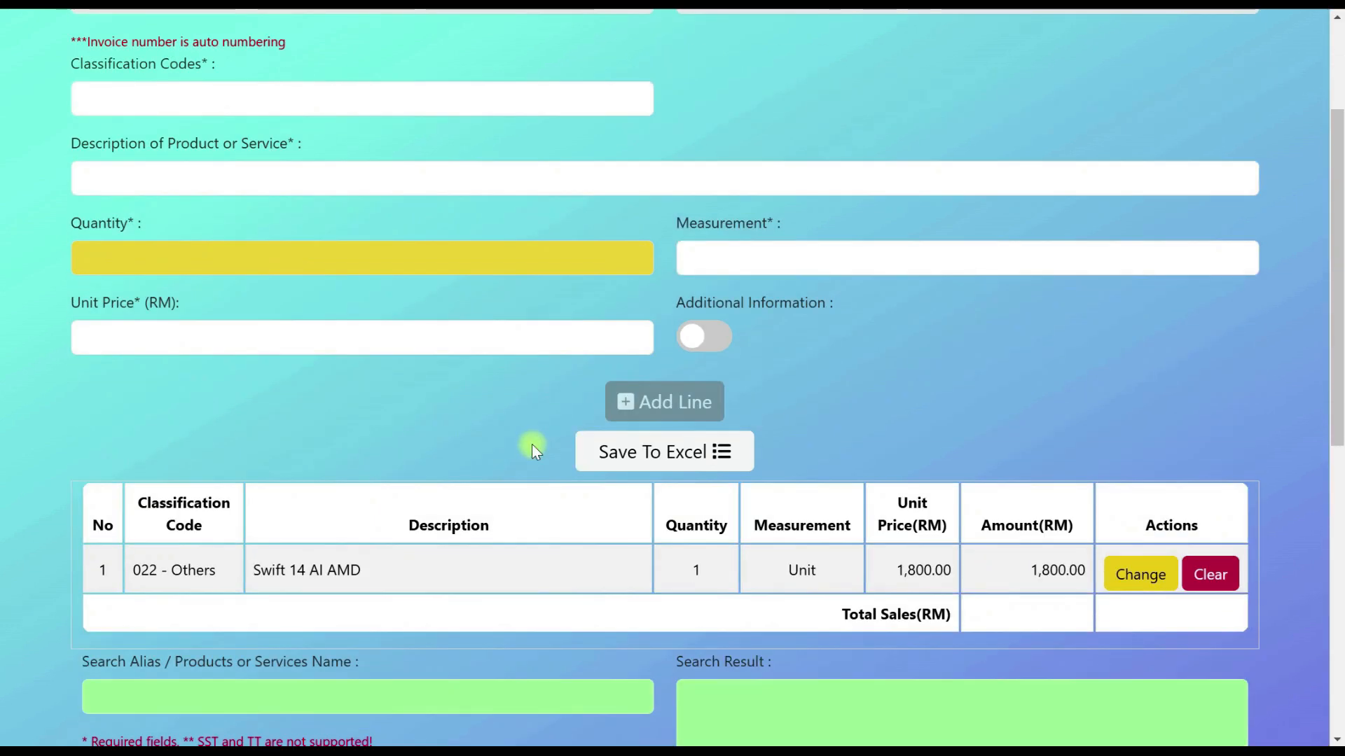
{"action": "left_click", "coordinate": [1207, 582]}
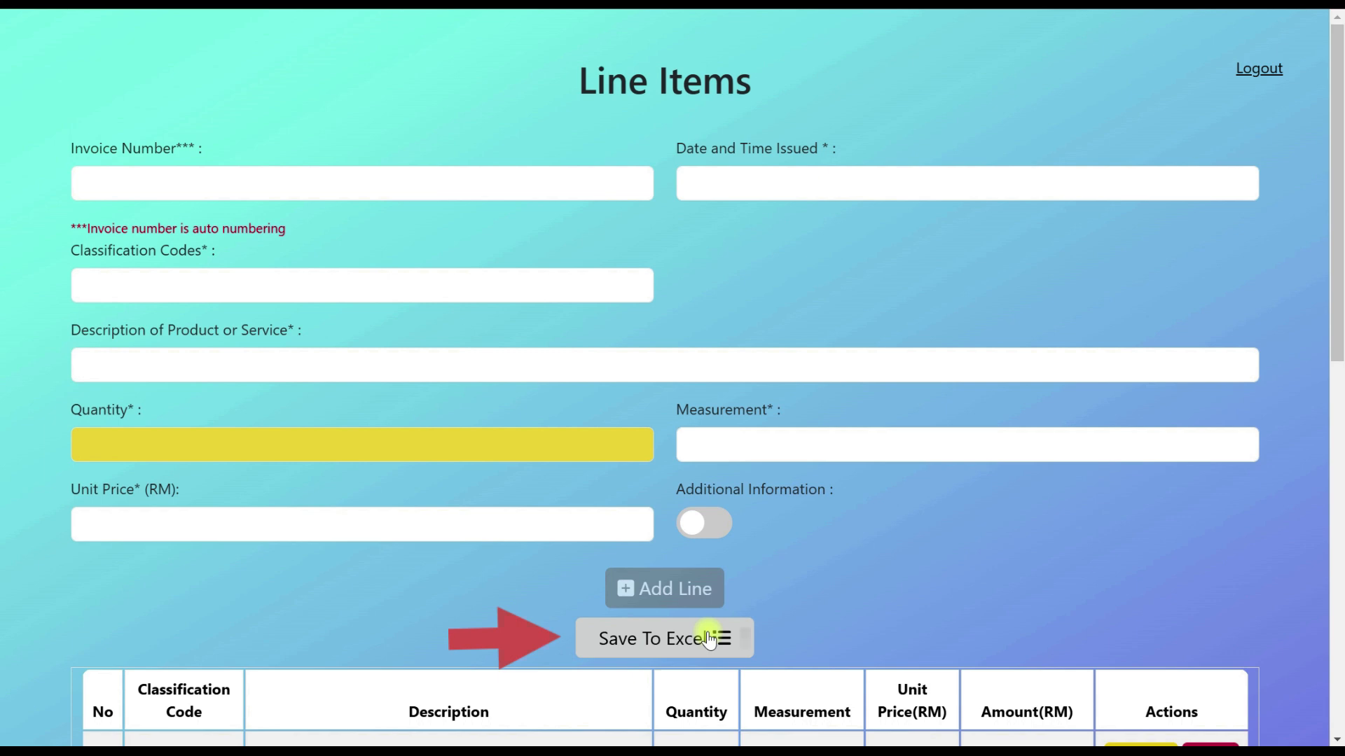
Save the line items to Excel, download the resulting workbook, and read the reminder about batch upload to the MyInvois Portal.
{"action": "left_click", "coordinate": [709, 638]}
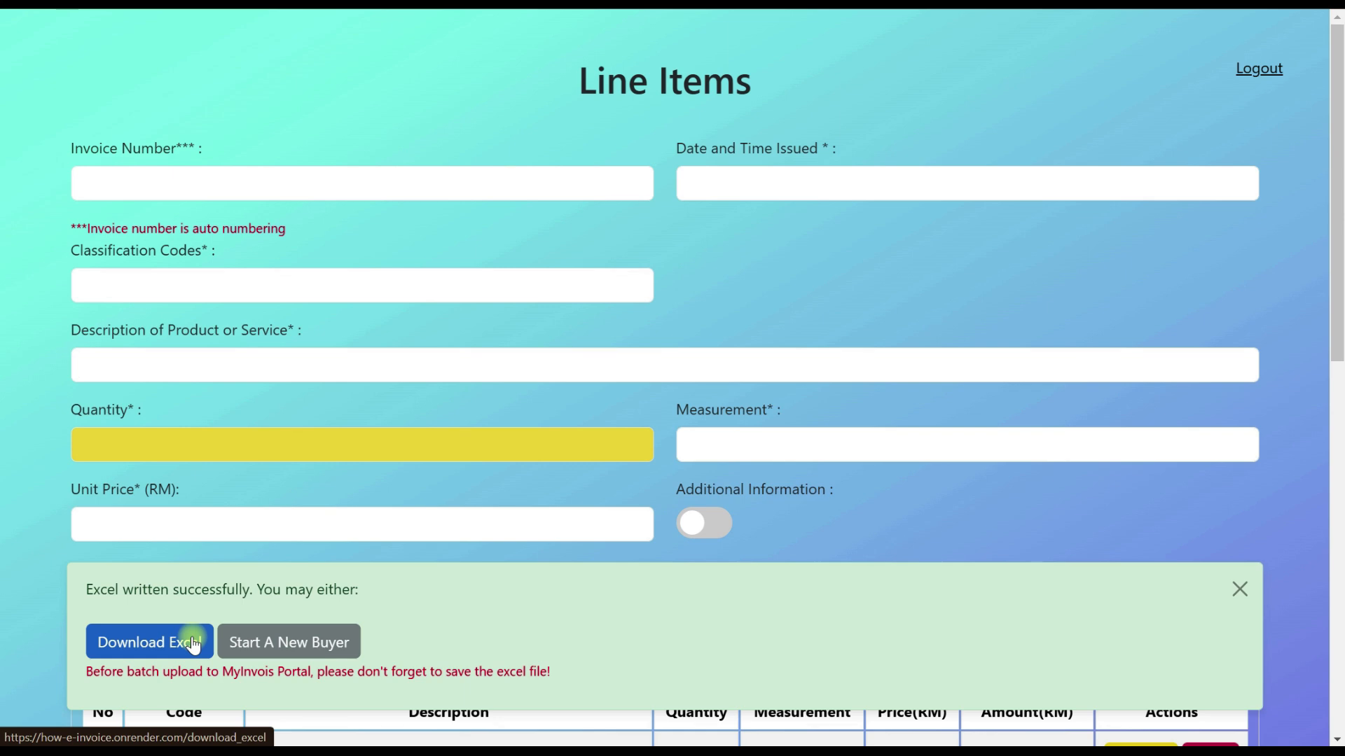
{"action": "left_click", "coordinate": [194, 645]}
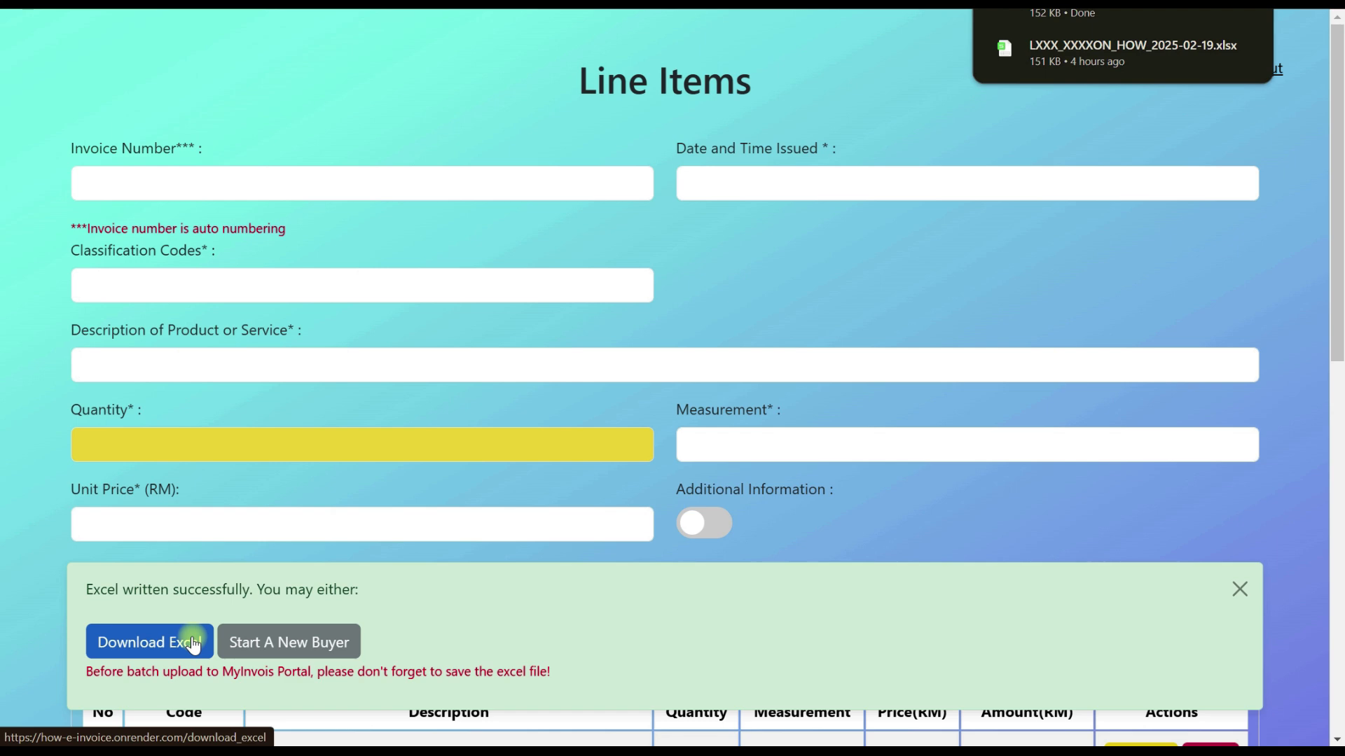
{"action": "left_click_drag", "start_coordinate": [100, 672], "coordinate": [569, 690]}
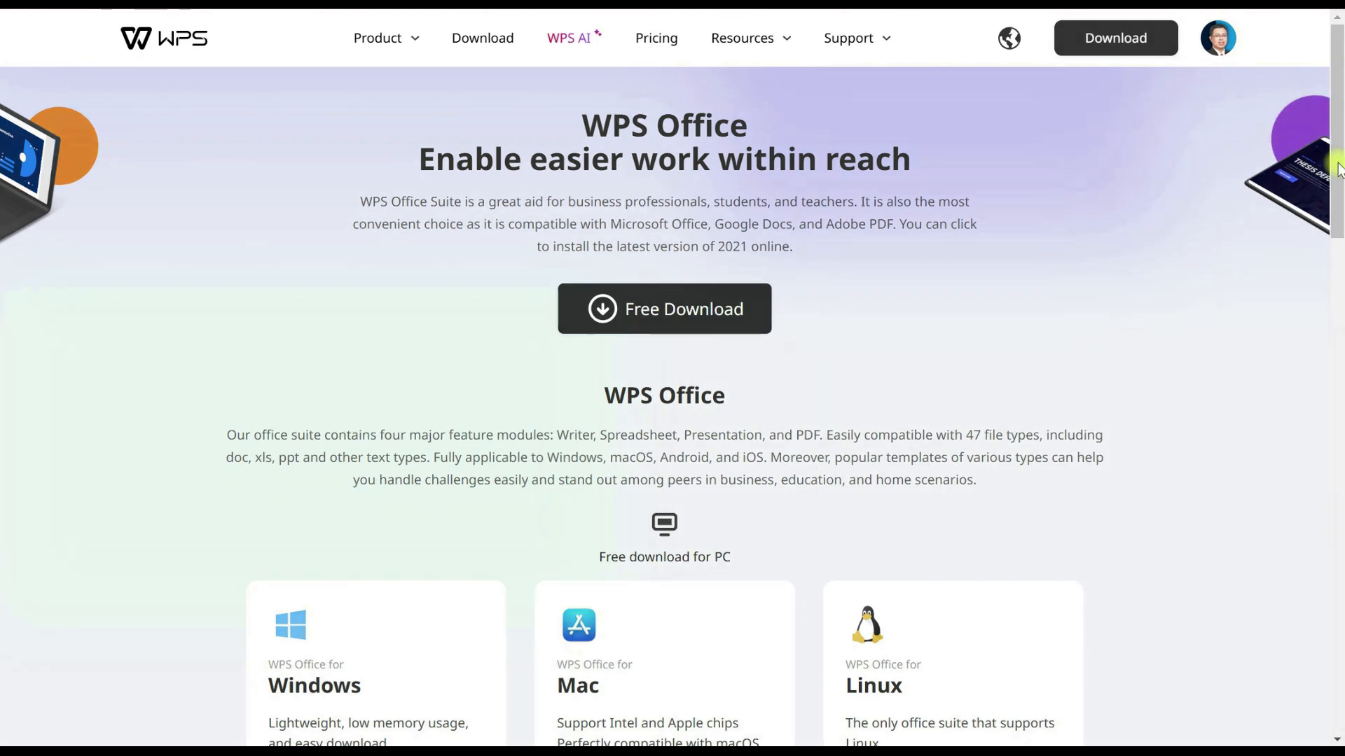
Look through the desktop and mobile download options for WPS Office on its website.
{"action": "left_click_drag", "start_coordinate": [1337, 168], "coordinate": [1327, 314]}
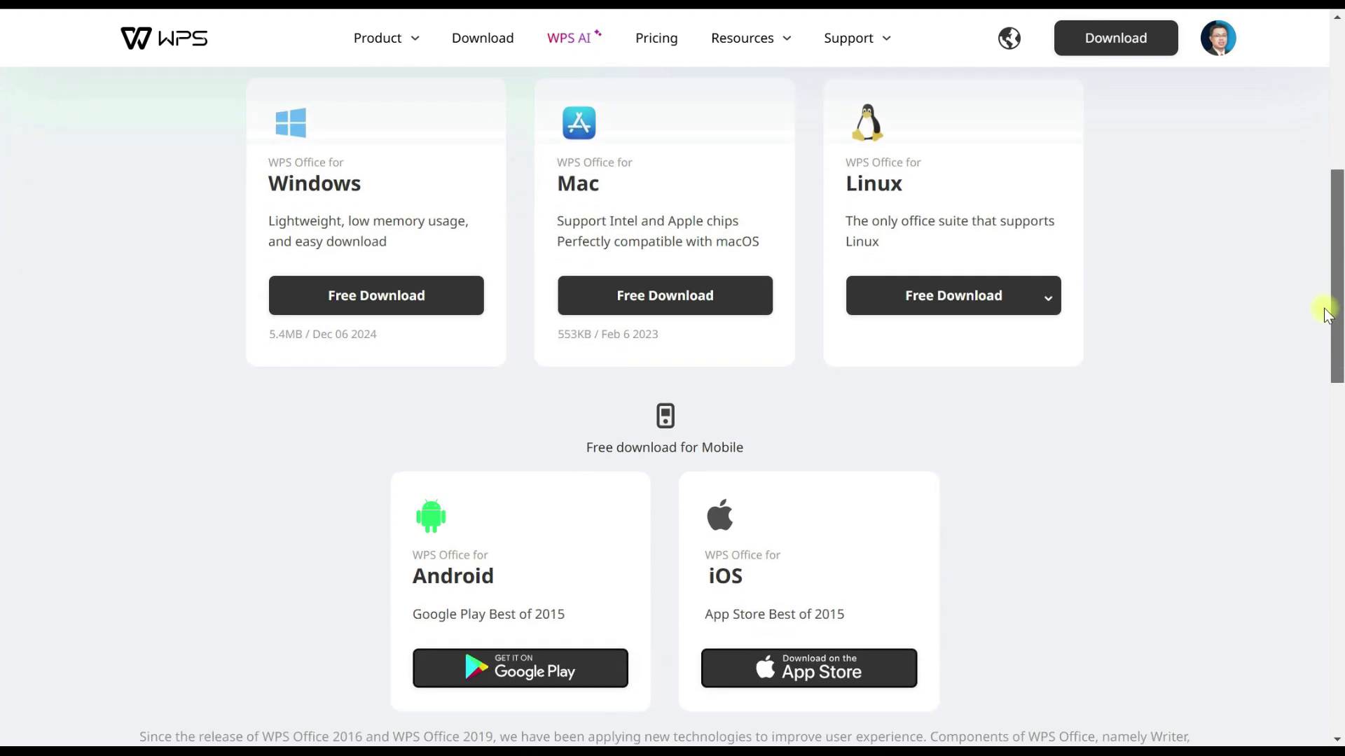
{"action": "left_click_drag", "start_coordinate": [1327, 313], "coordinate": [1327, 313]}
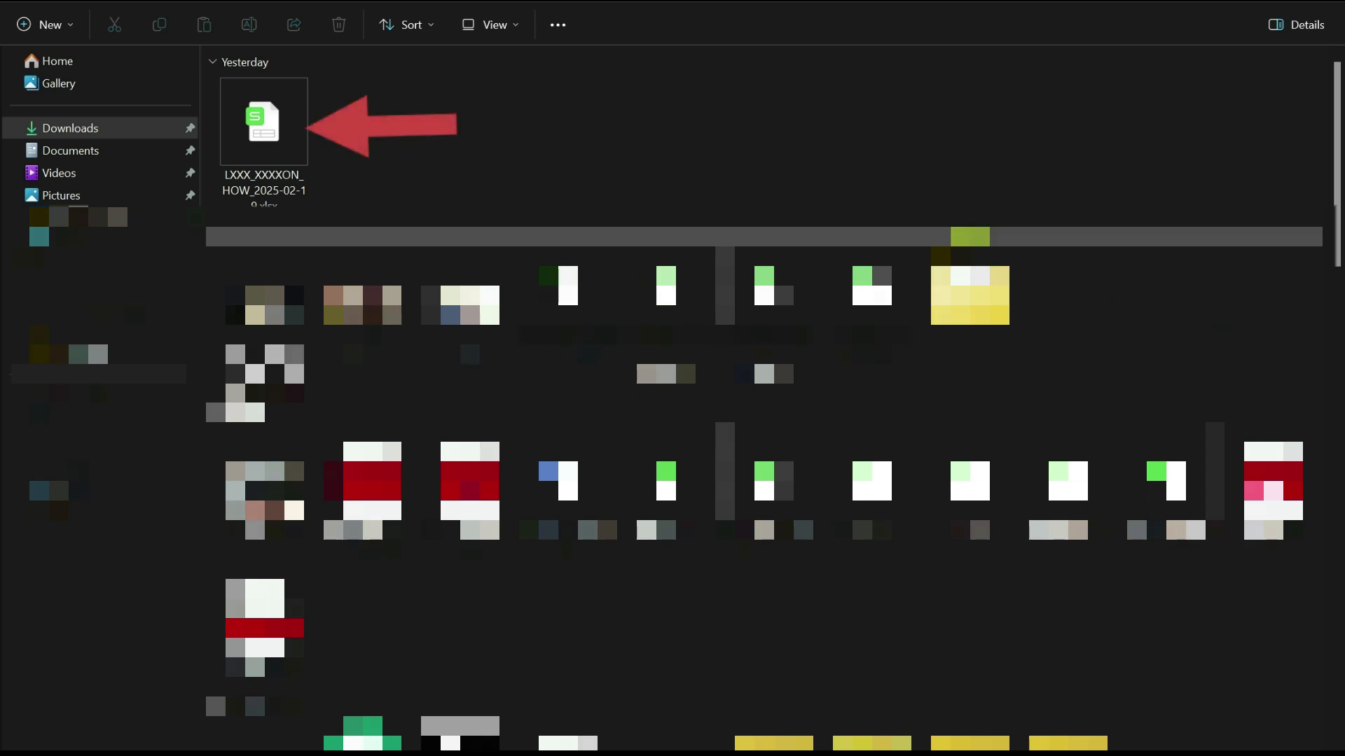
Open LXXX_XXXXON_HOW_2025-02-19.xlsx from the Downloads folder in WPS Office and start saving a copy of it under the same name.
{"action": "left_click", "coordinate": [290, 145]}
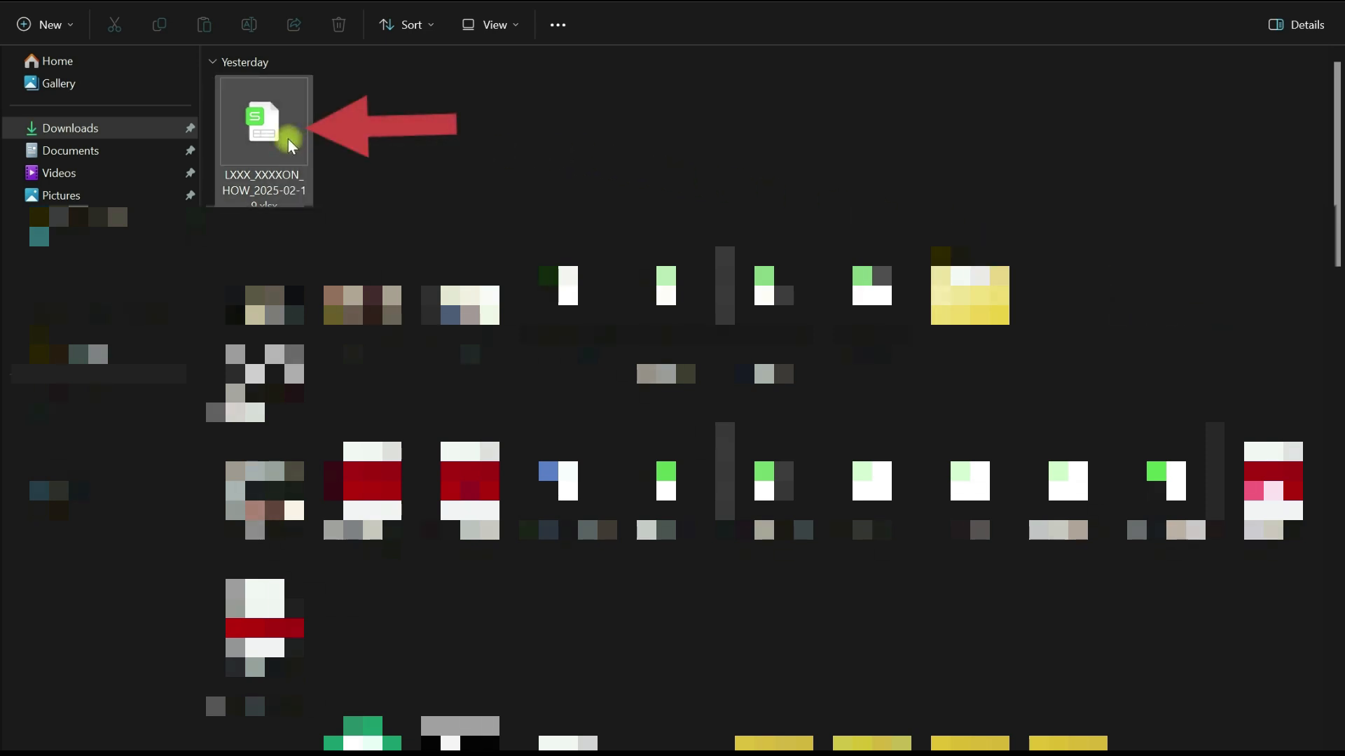
{"action": "double_click", "coordinate": [290, 144]}
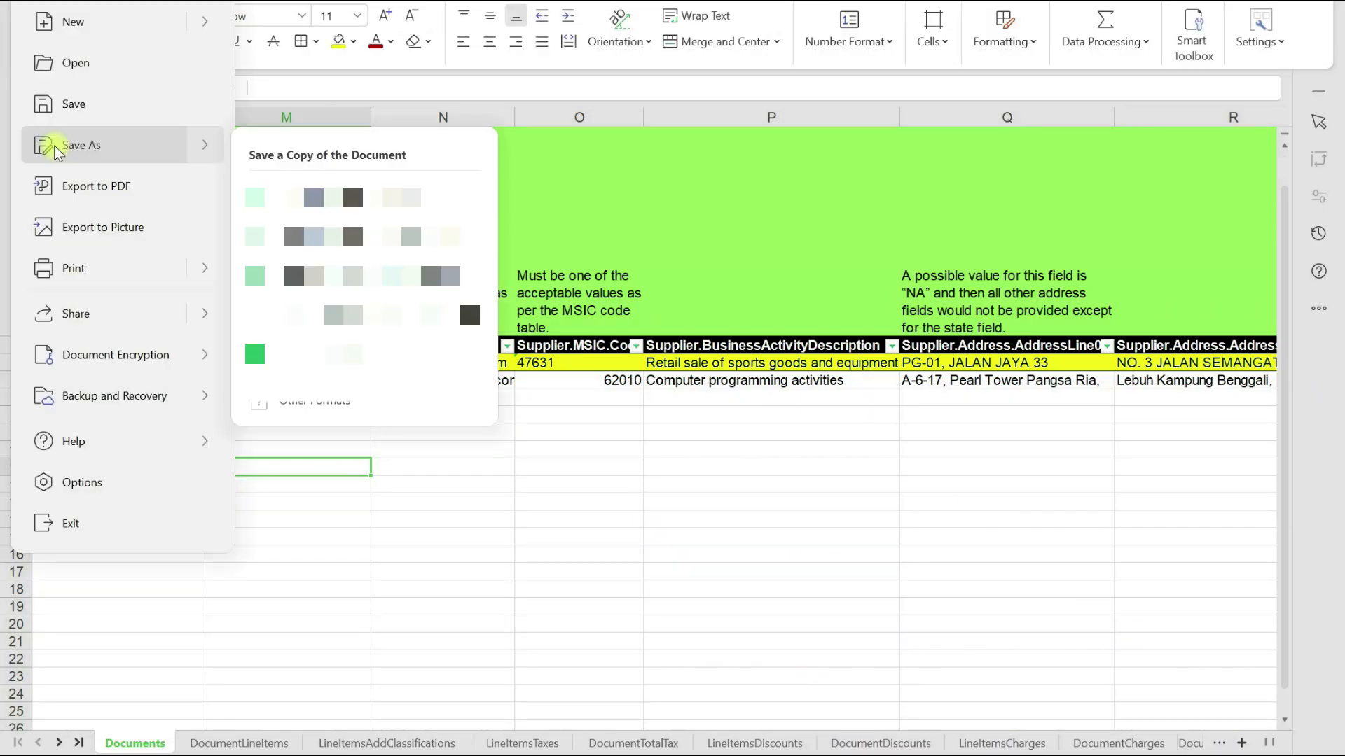
{"action": "left_click", "coordinate": [56, 148]}
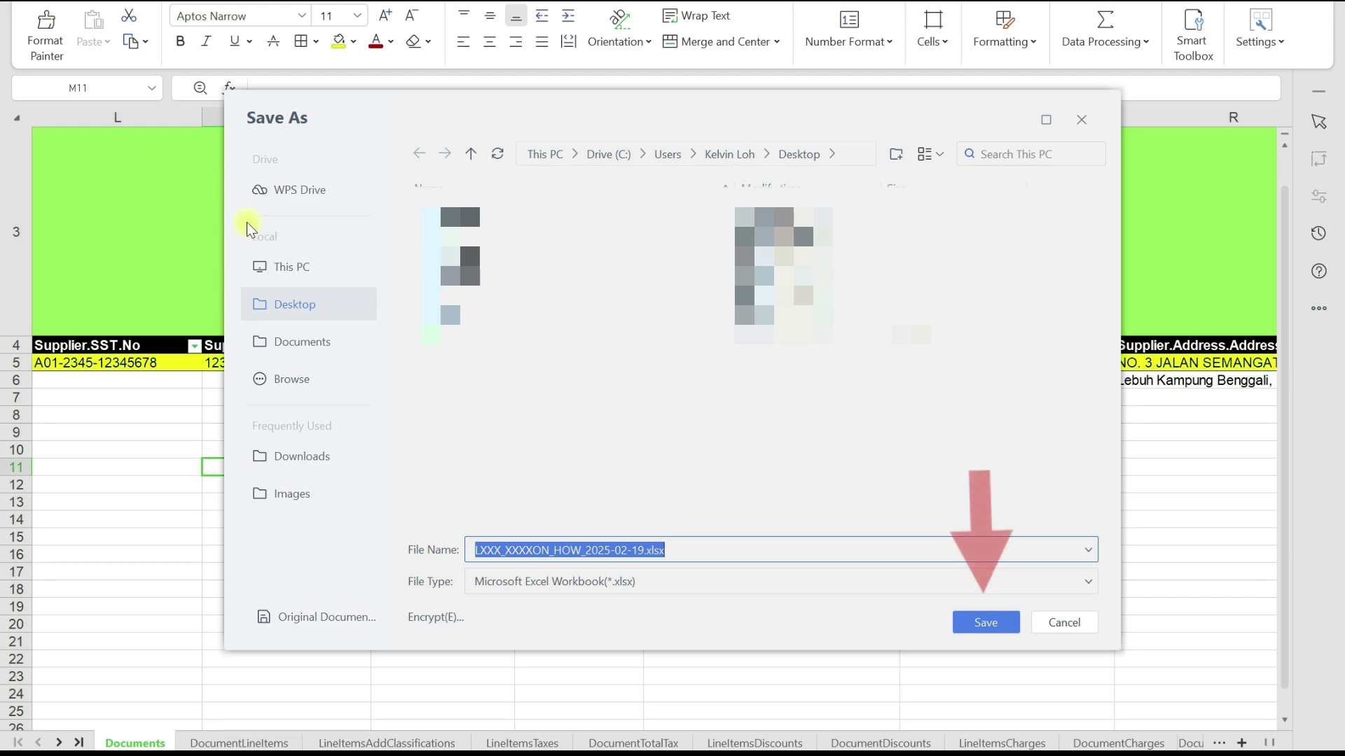